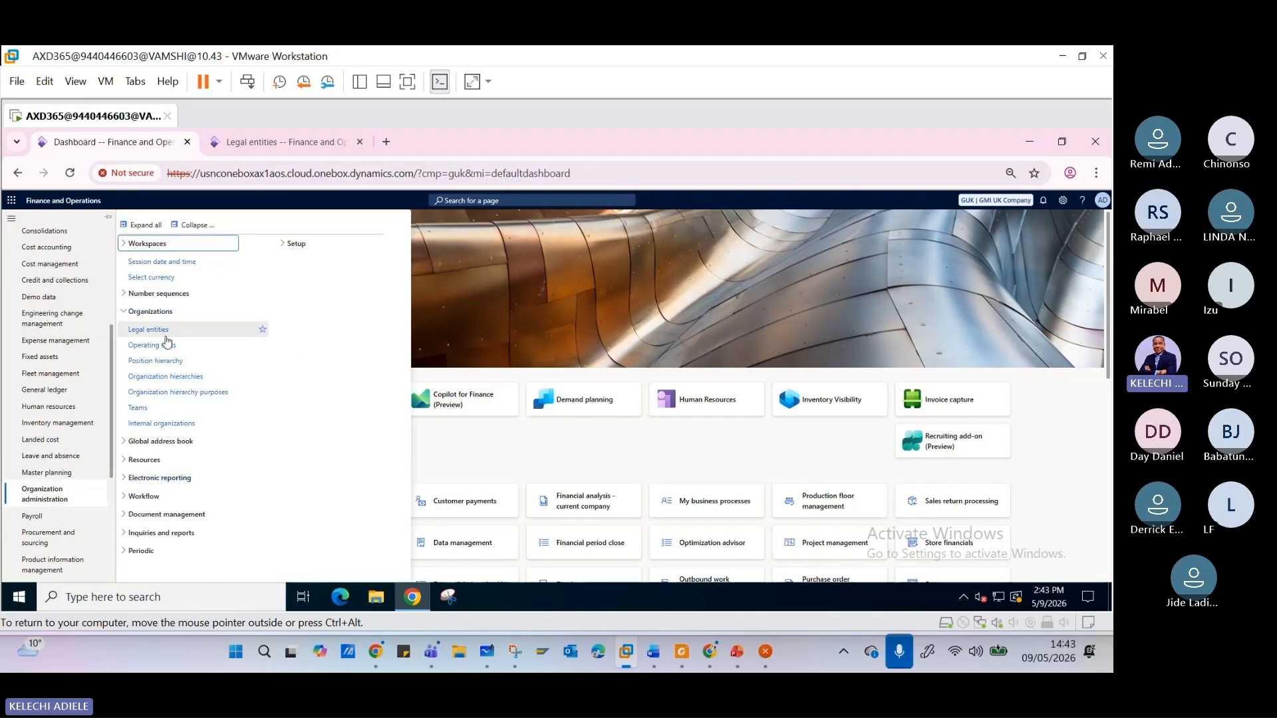
- Open the Number sequences list under Organization administration
left_click(123, 313)
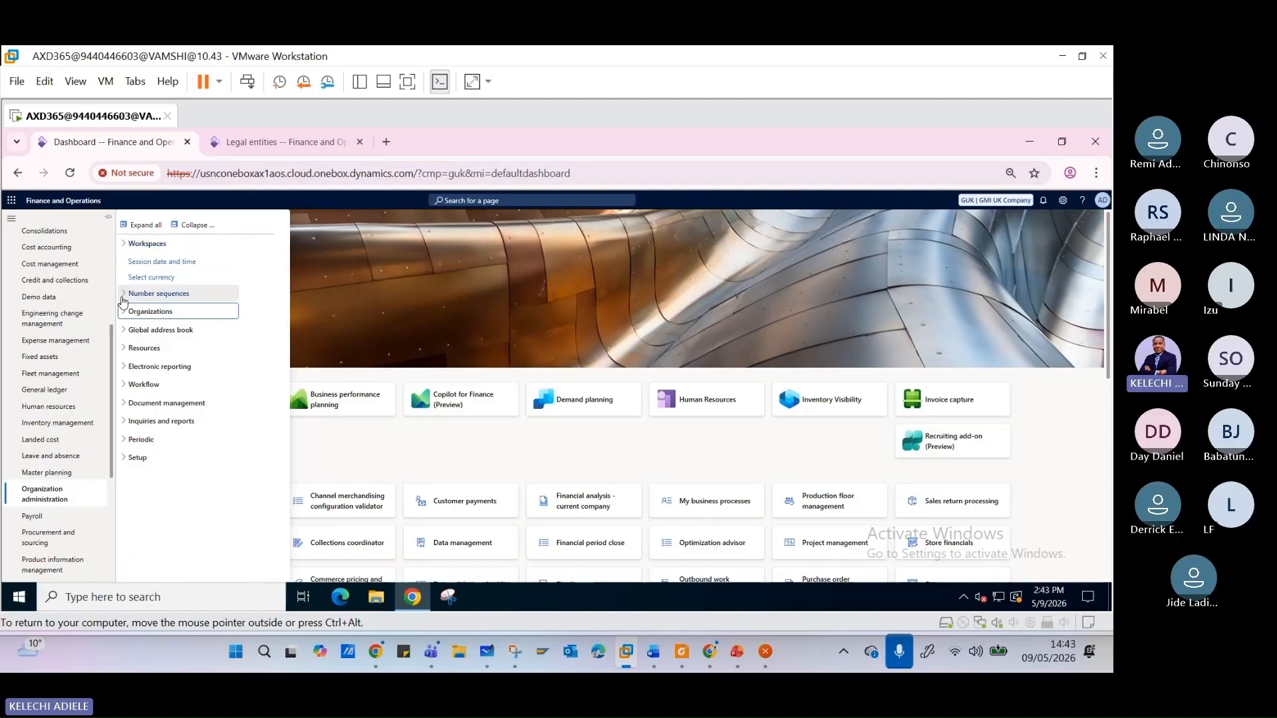
left_click(124, 297)
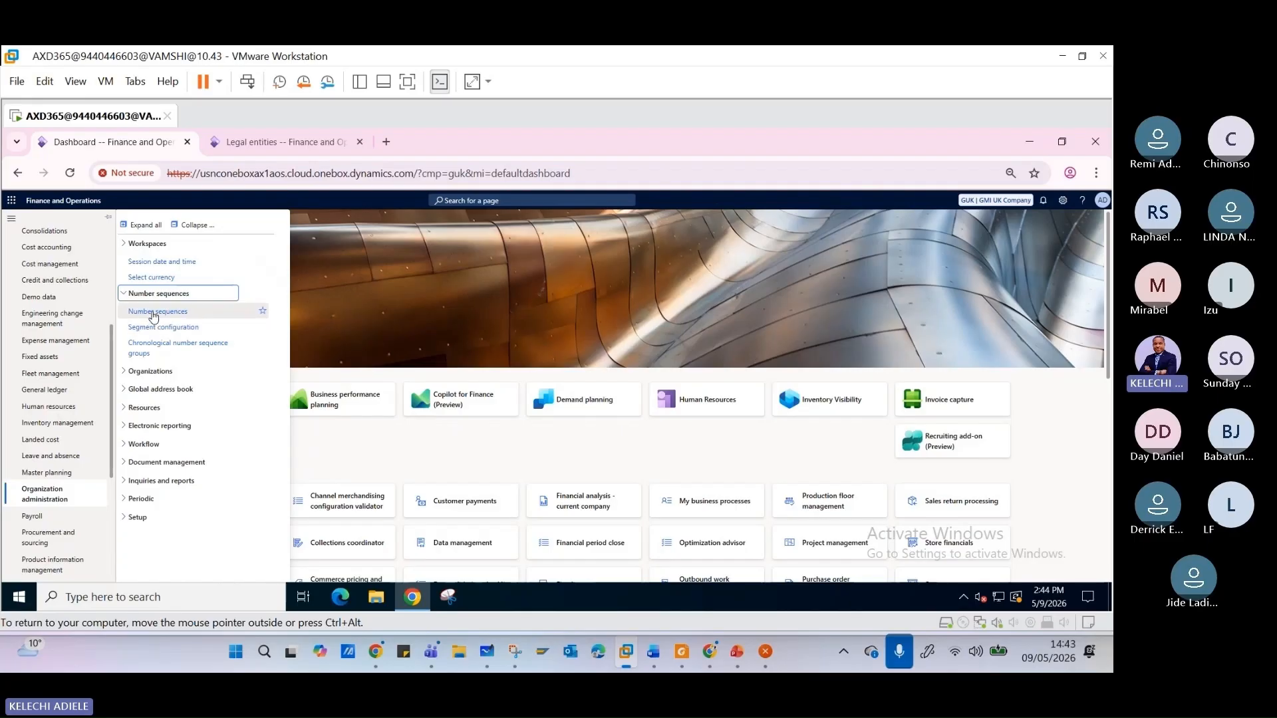
left_click(154, 312)
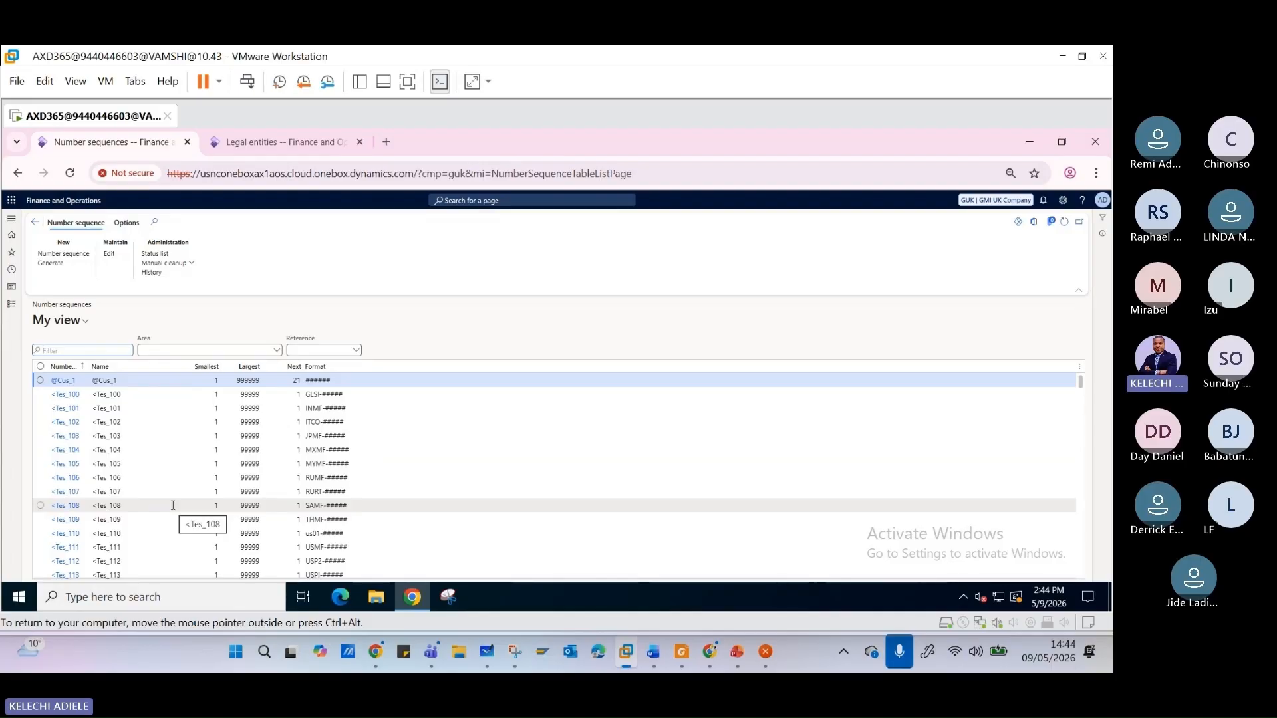
left_click(111, 380)
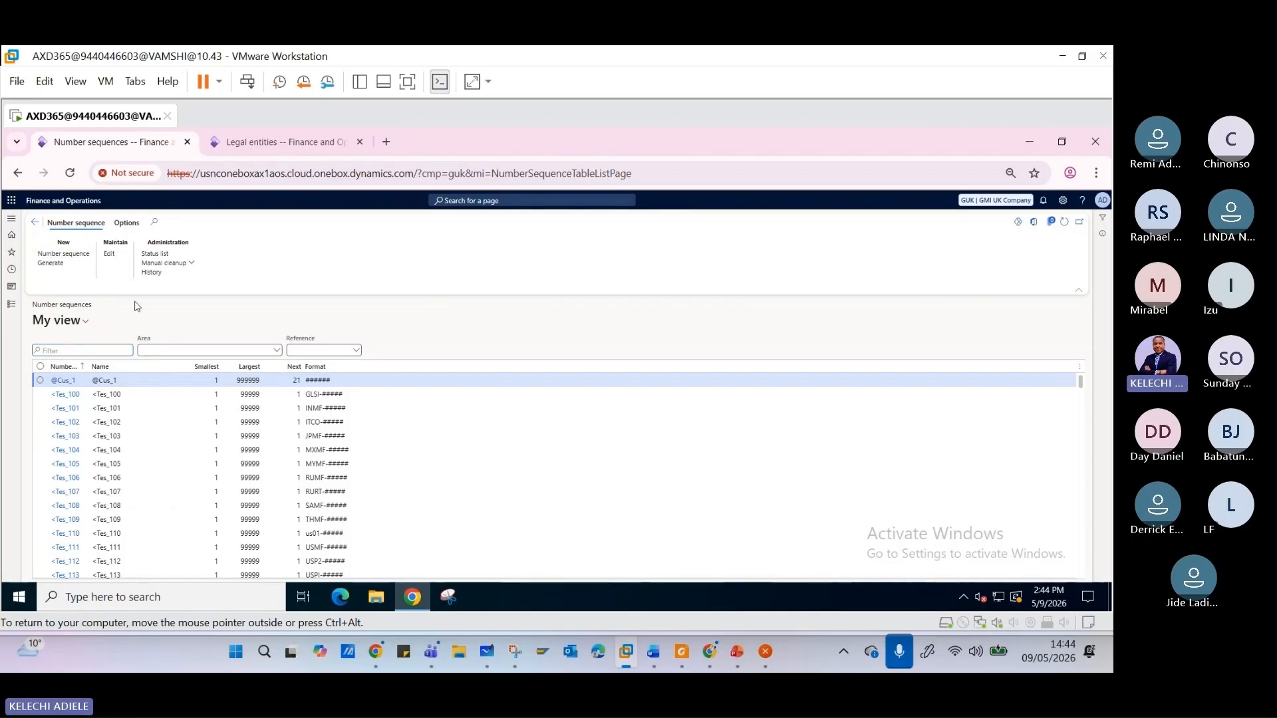
- Create a new number sequence record with the number sequence code DV001
scroll(84, 416, "down", 3)
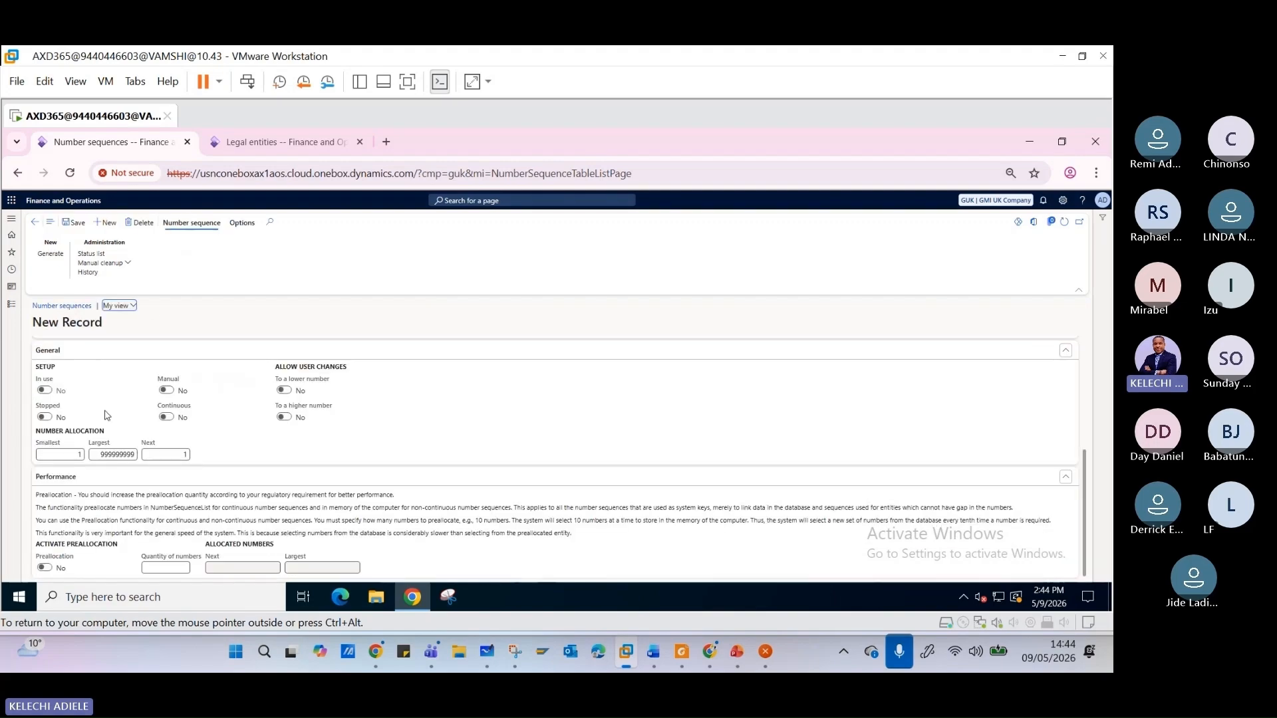
scroll(110, 452, "up", 3)
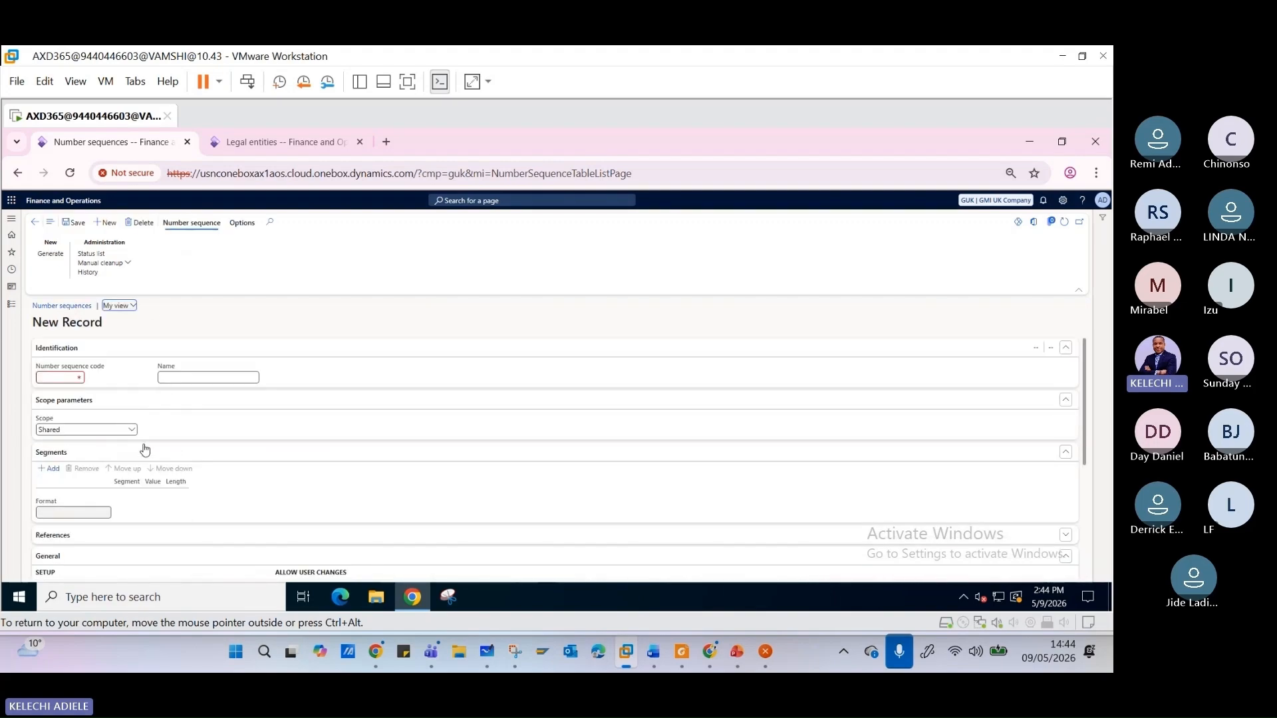
left_click(68, 380)
type("DV")
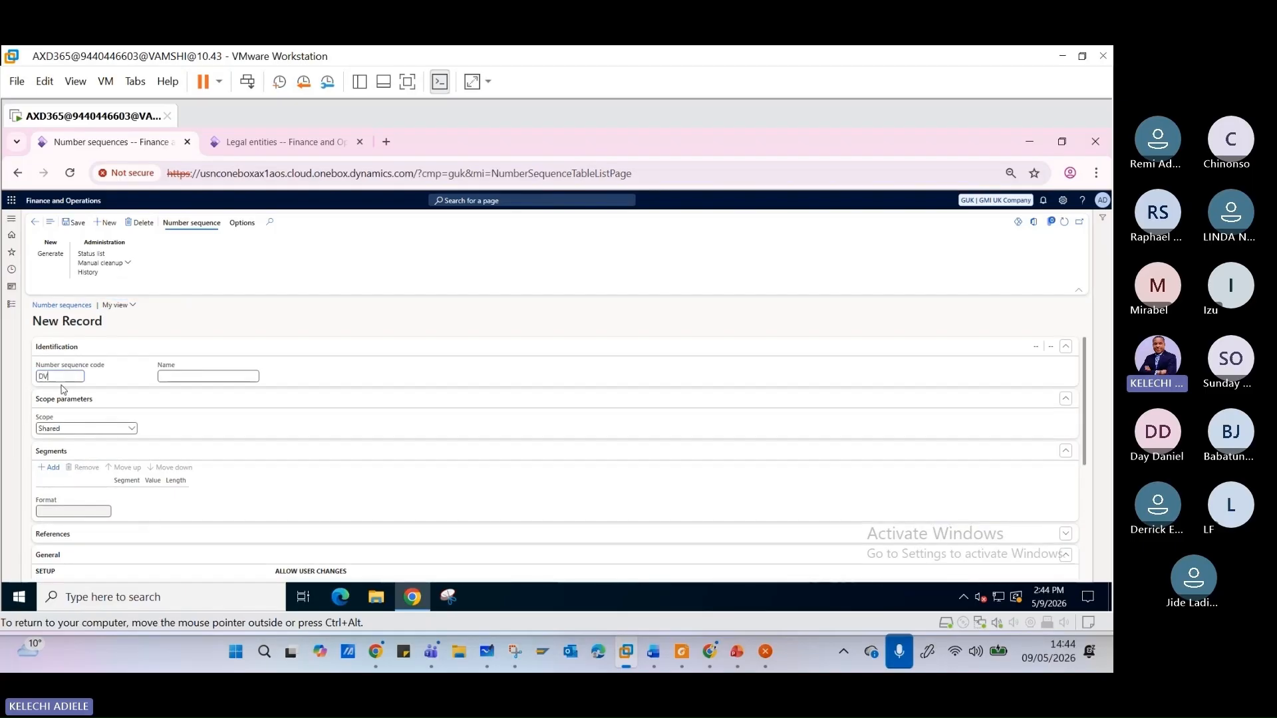
type("001")
key("Tab")
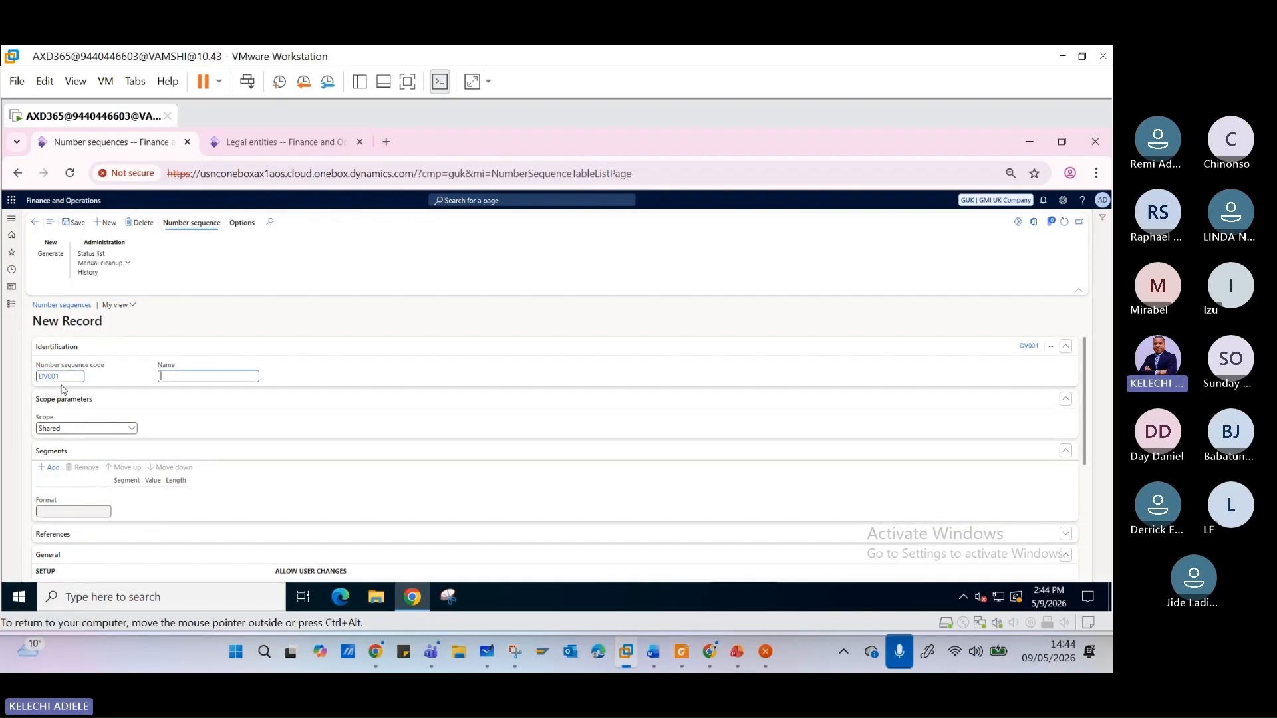
- Name the new number sequence "PO No." and set its scope to Company
type("PO No")
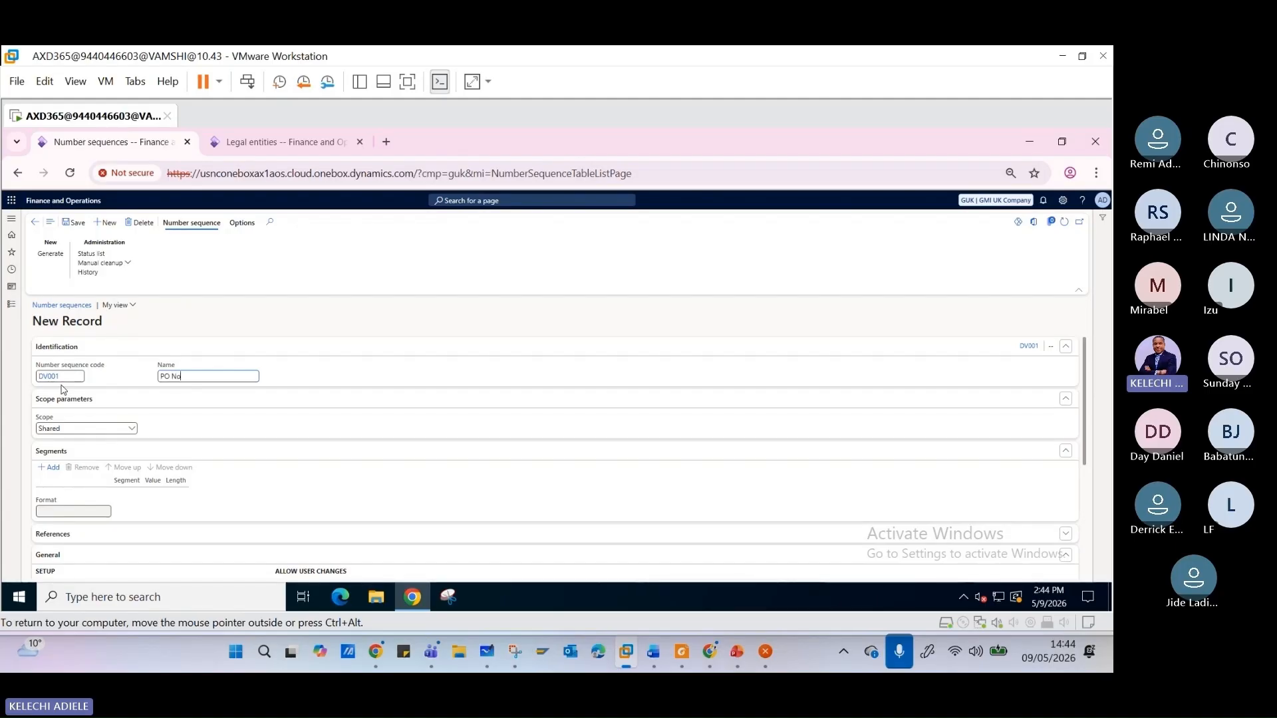
type(".")
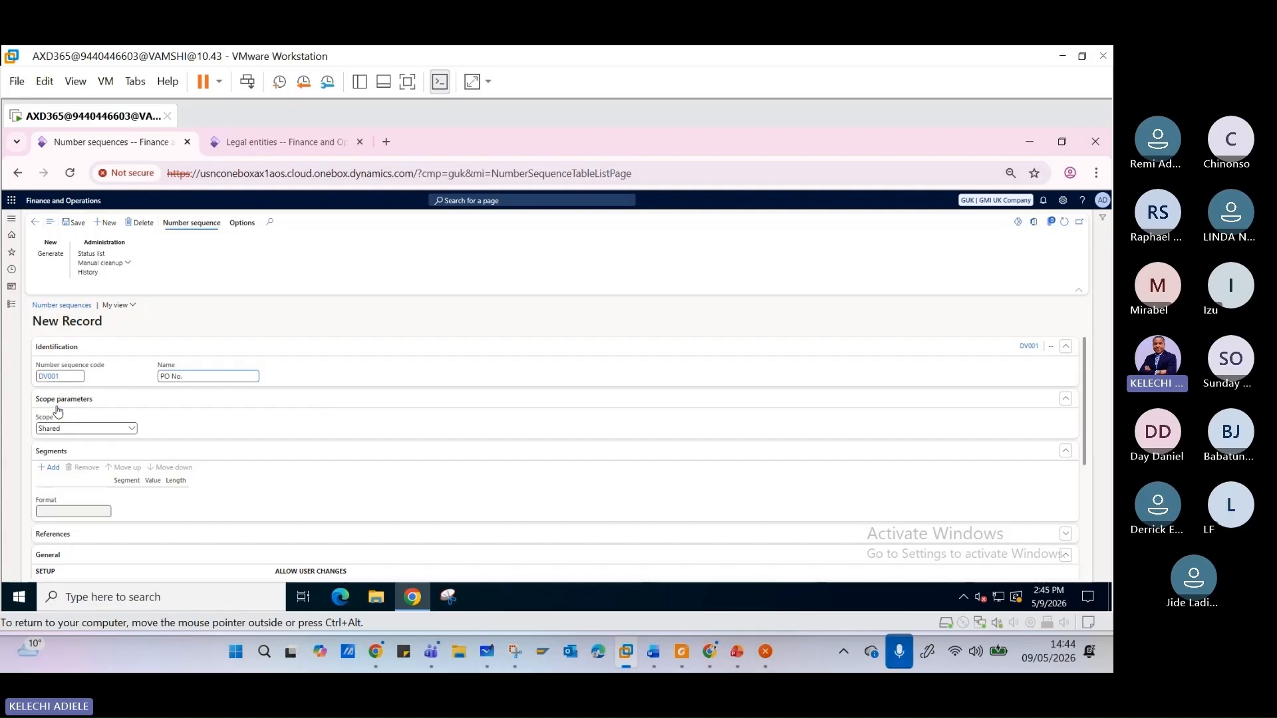
left_click(133, 429)
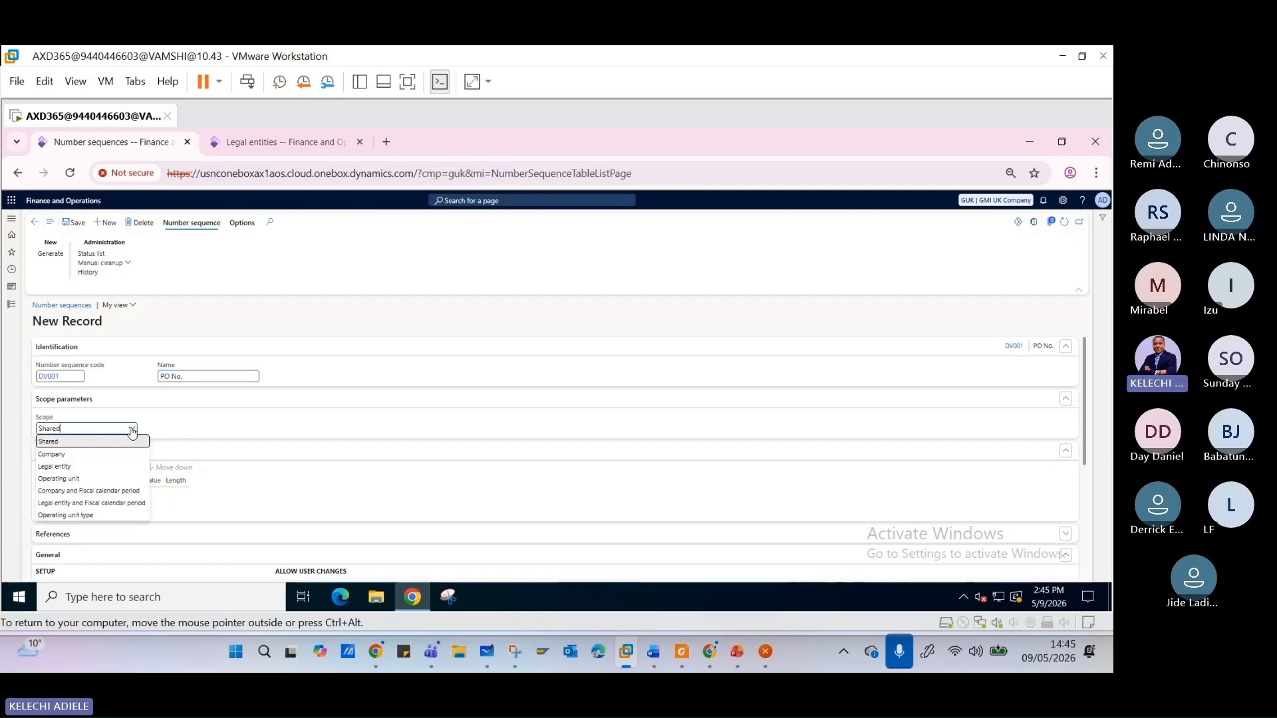
left_click(92, 461)
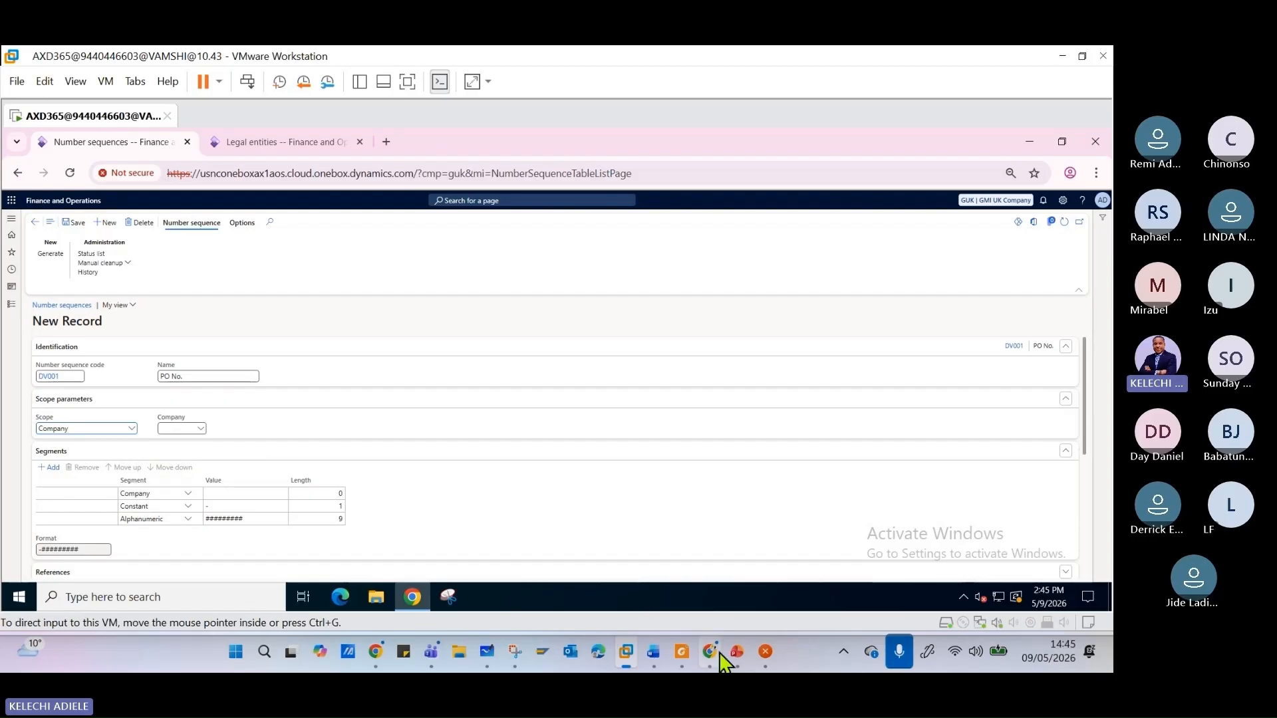
- Switch to PowerPoint to view the Number Sequence Flow slide, and return to the new record
left_click(735, 654)
left_click(183, 376)
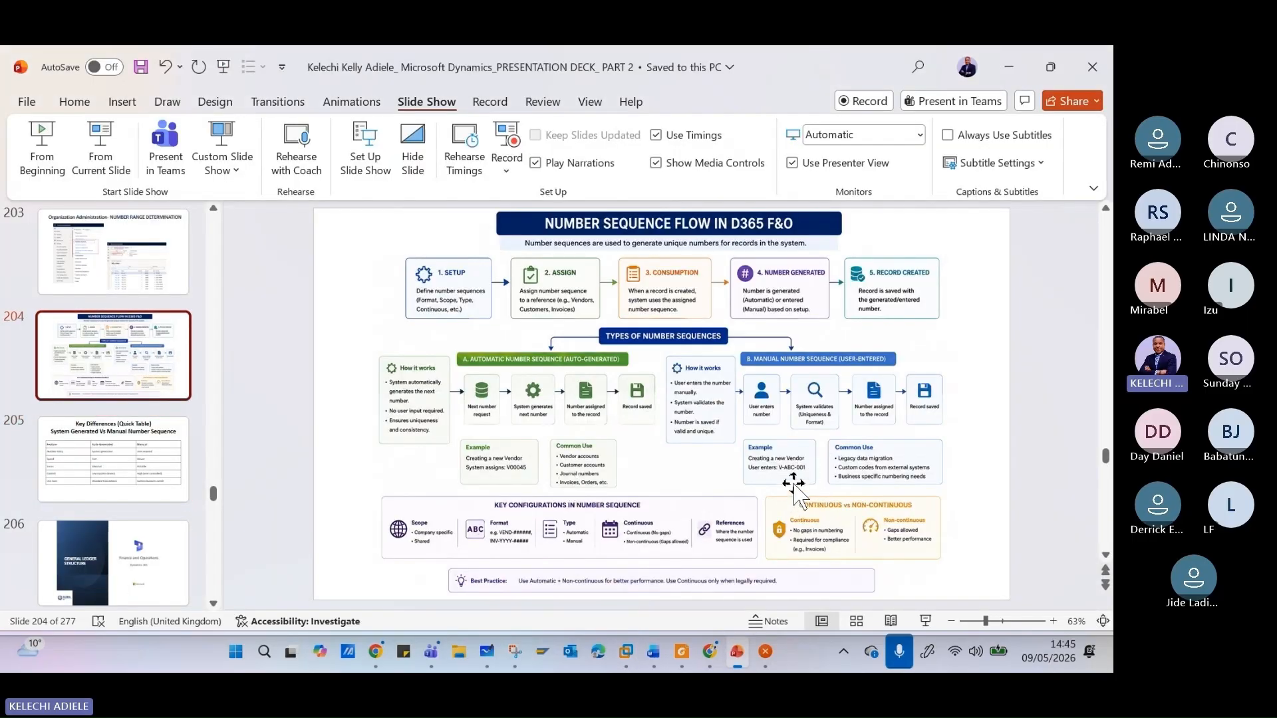
left_click(995, 81)
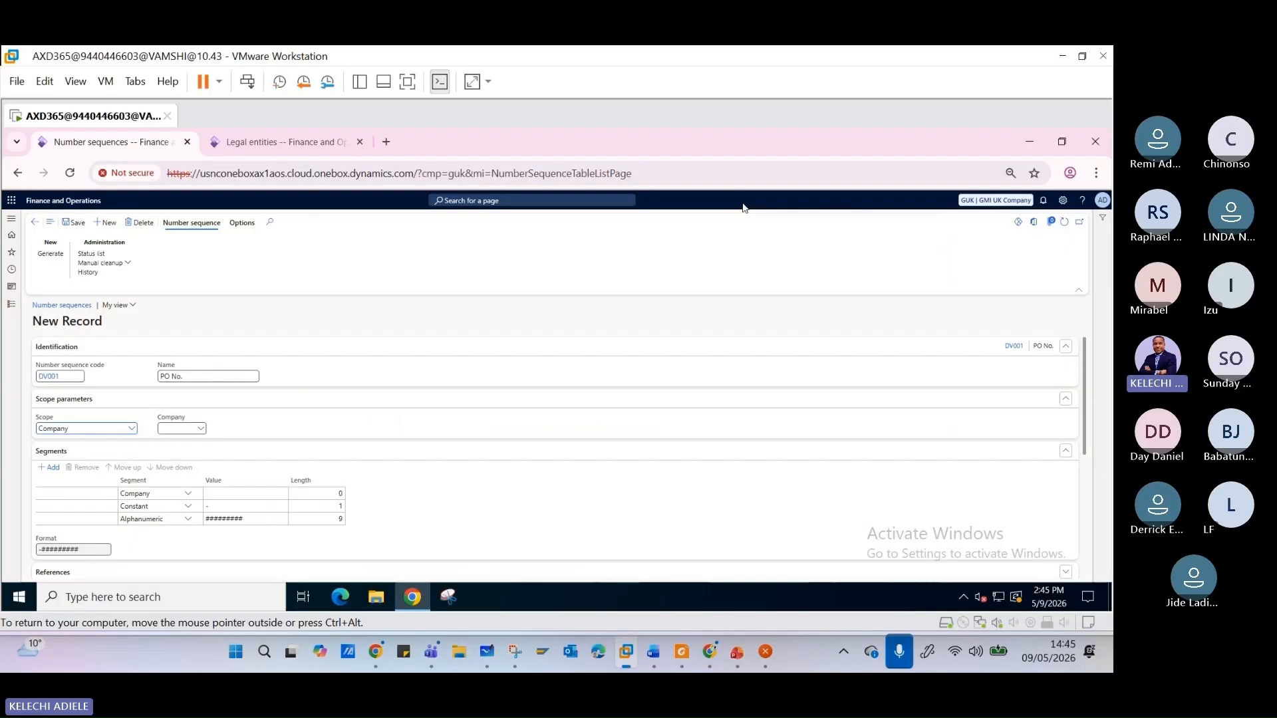
- Assign GMI UK Company (GUK) as the company in the number sequence's scope parameters
left_click(200, 429)
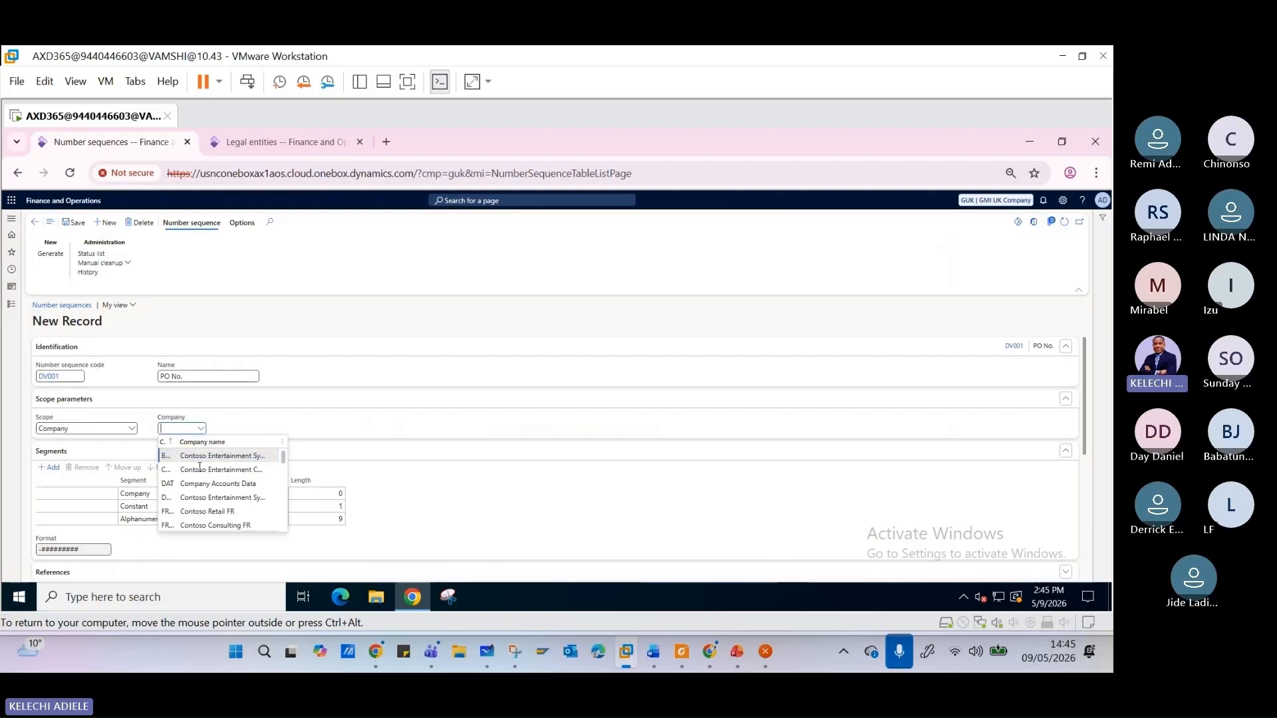
scroll(246, 492, "down", 2)
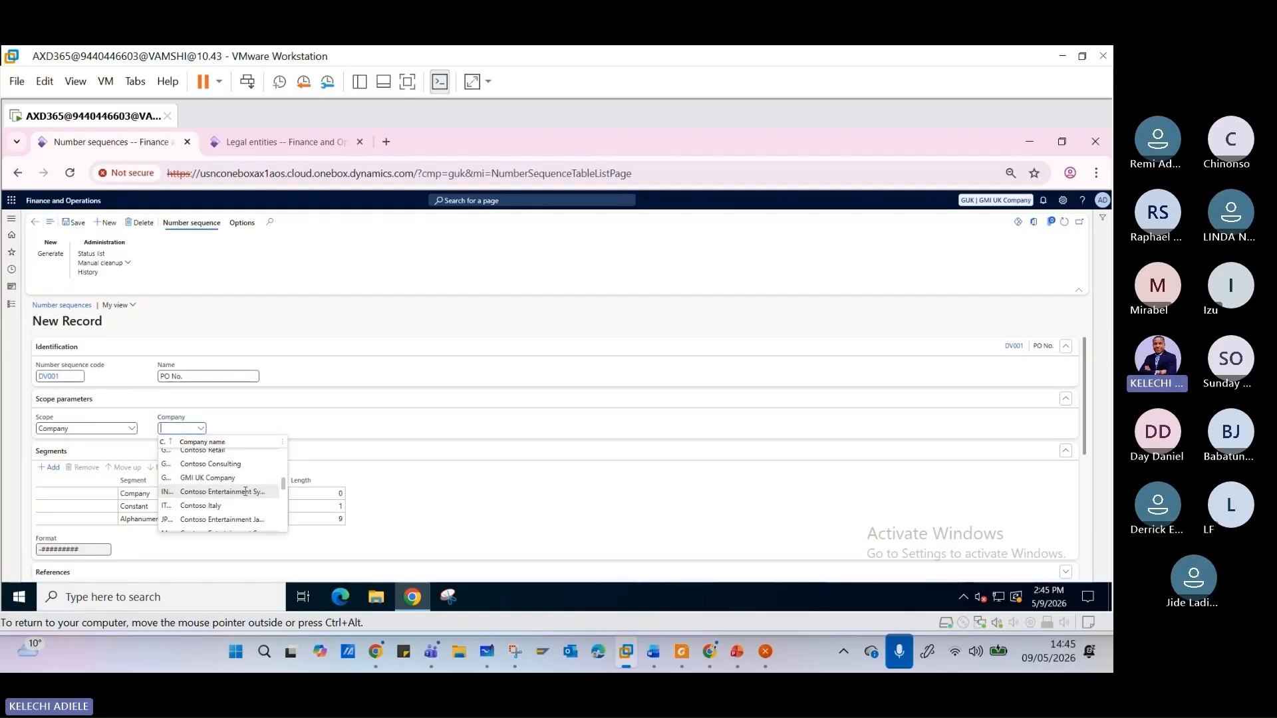
scroll(245, 491, "up", 2)
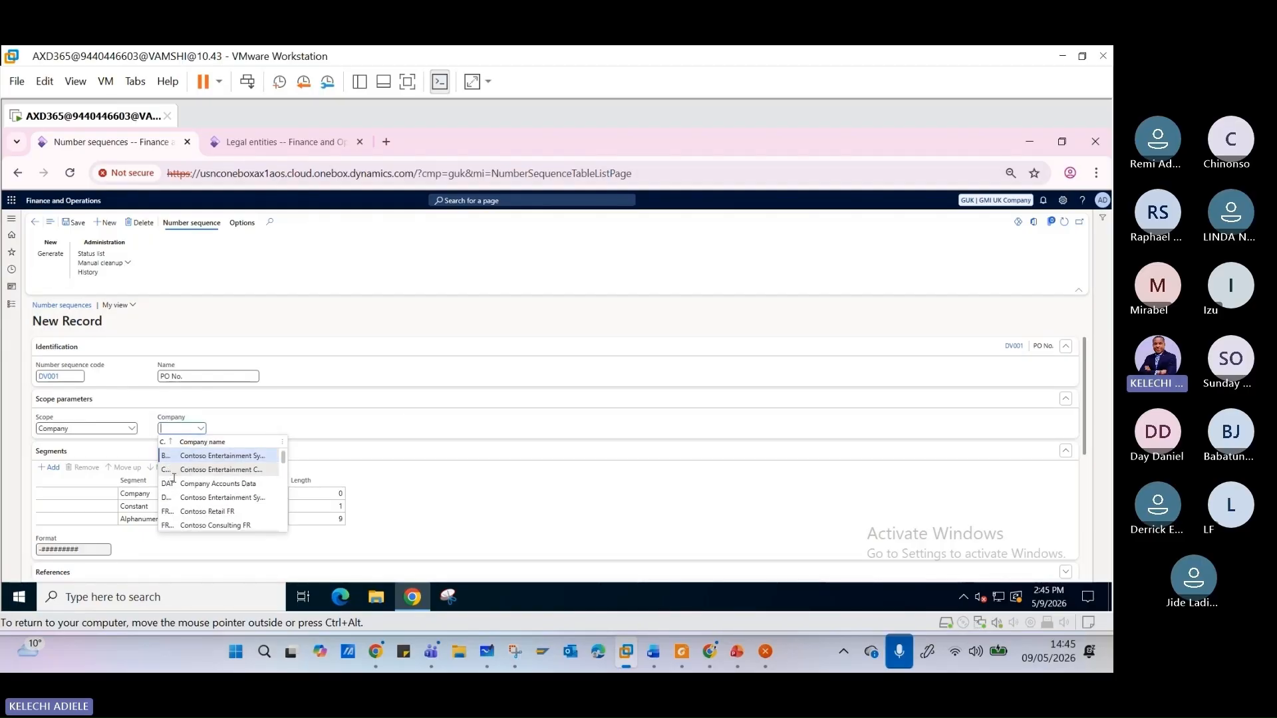
scroll(212, 489, "down", 1)
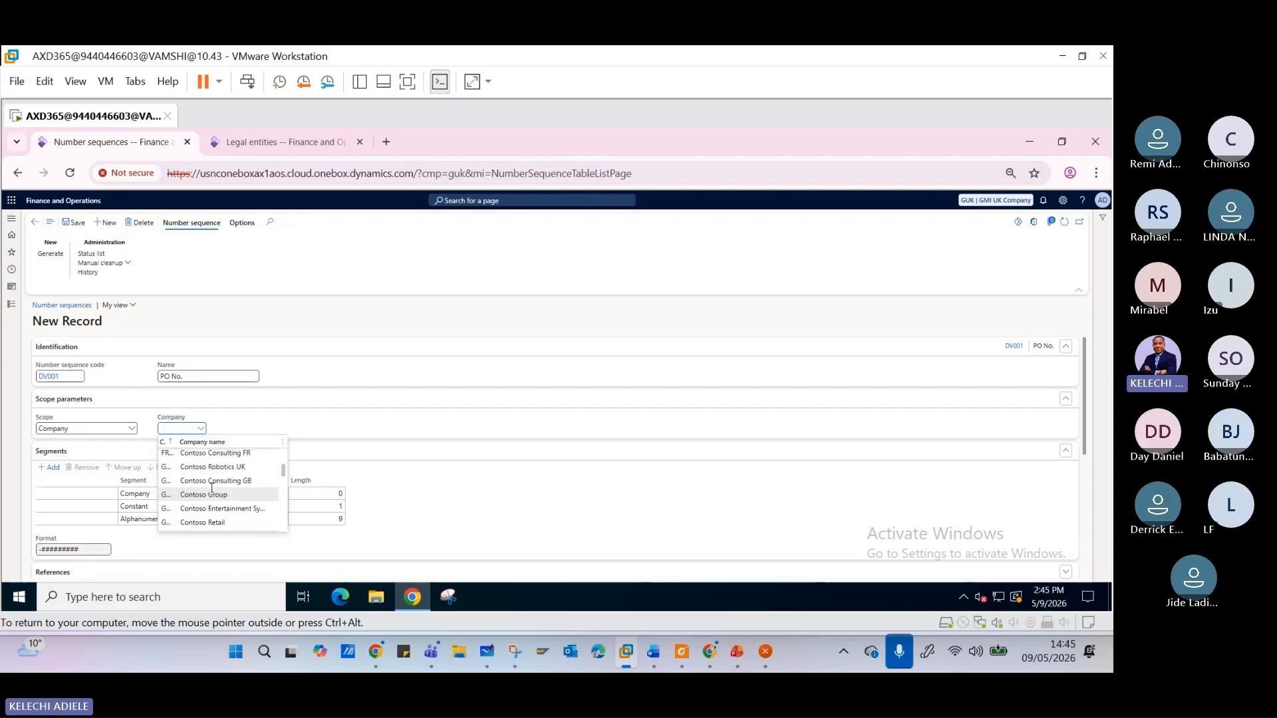
scroll(212, 489, "down", 2)
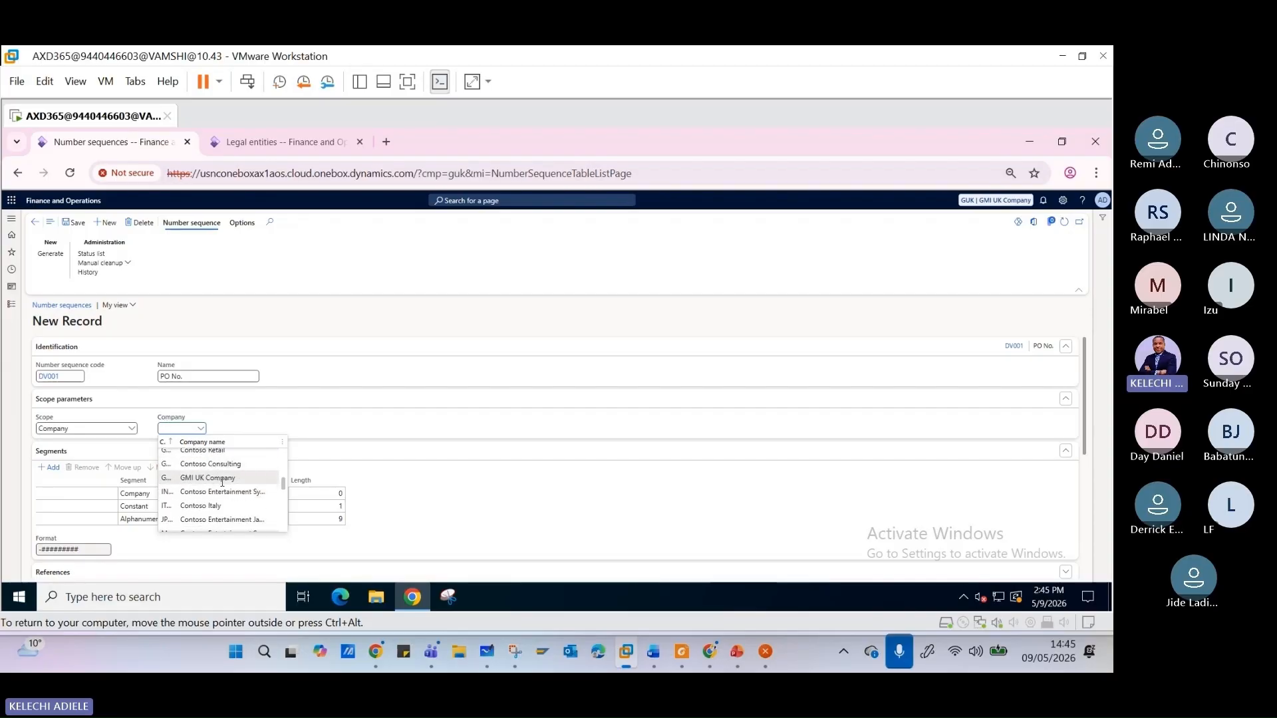
left_click(223, 479)
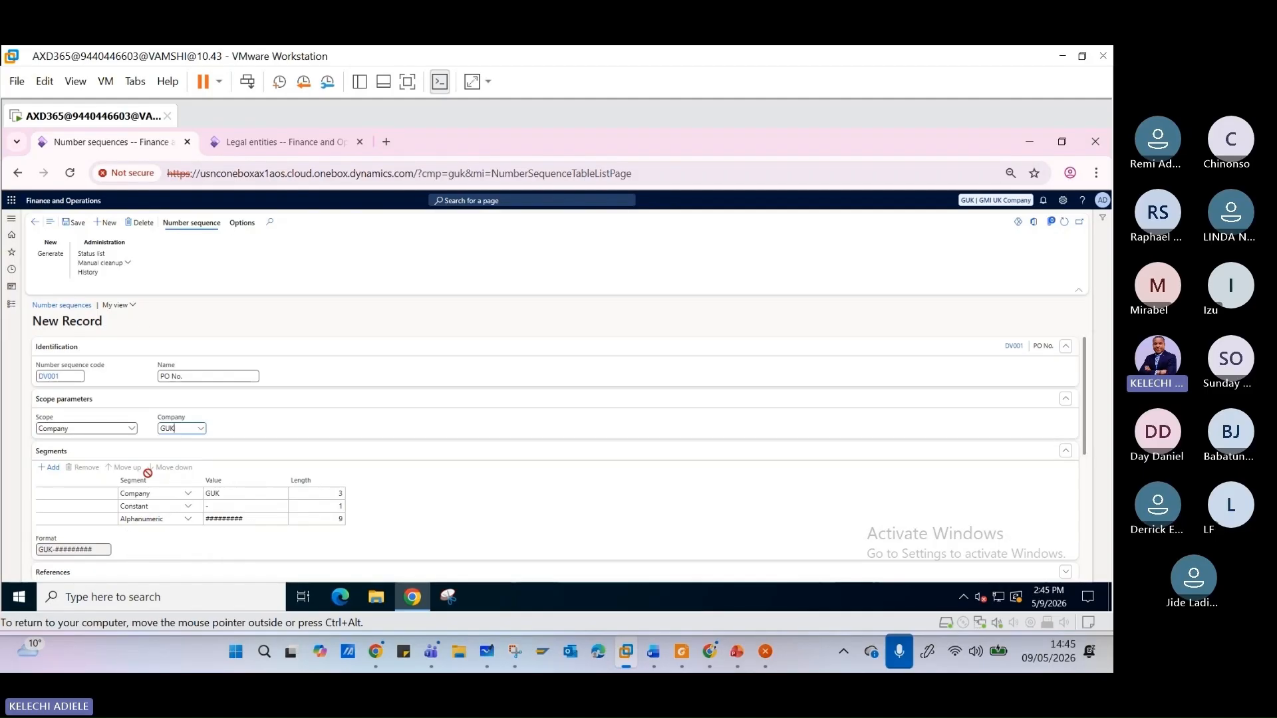
- Review the new record's segments, number allocation, preallocation, and Manual and Continuous settings, and go back to the number sequence list
scroll(149, 499, "down", 3)
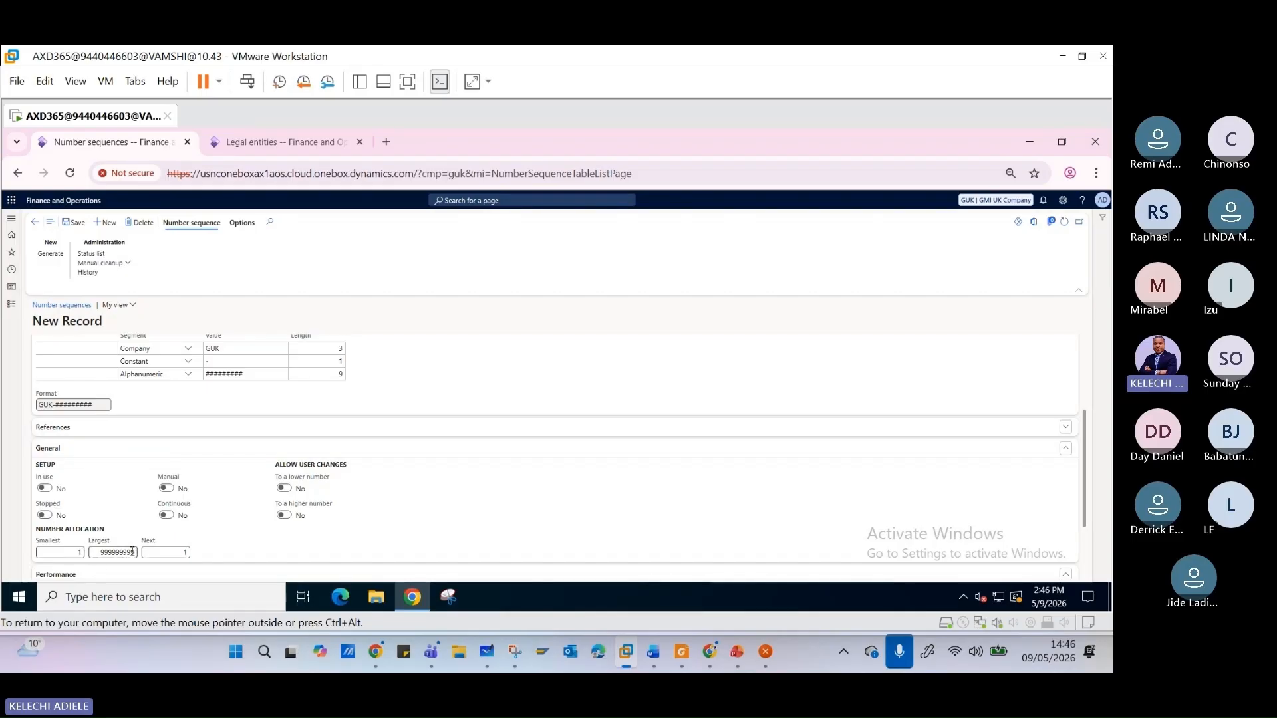
scroll(132, 552, "down", 2)
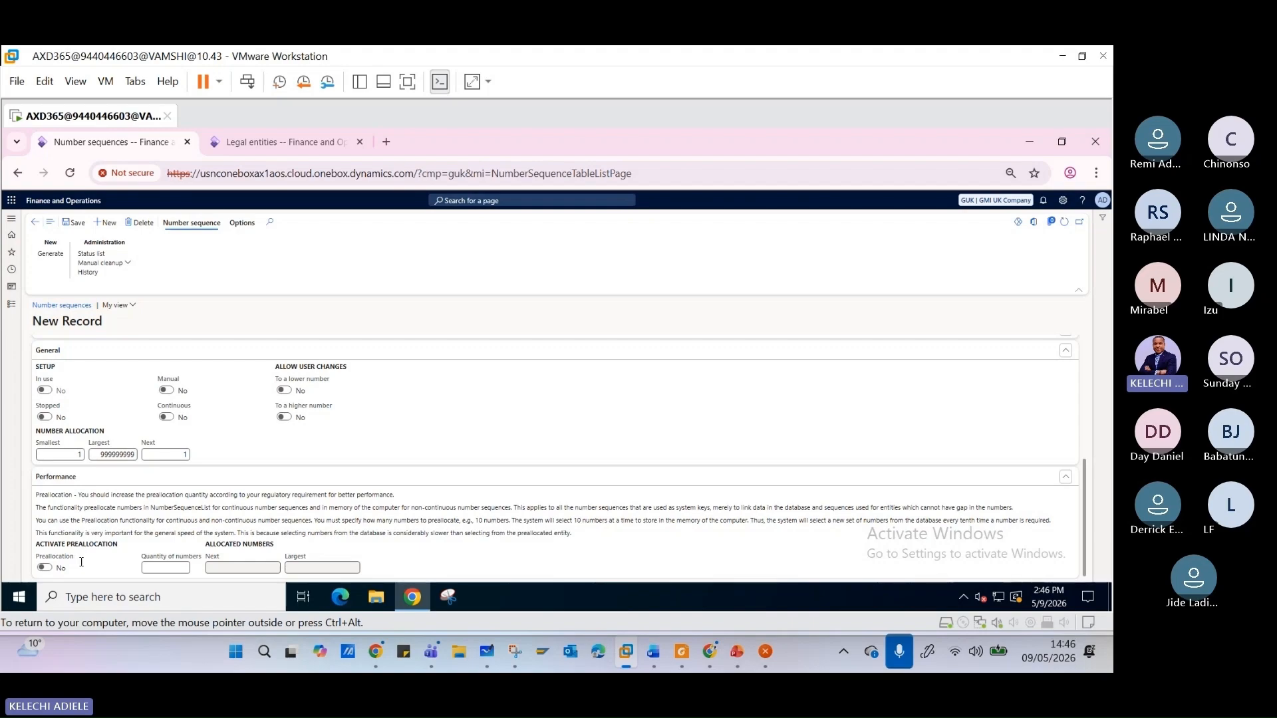
scroll(141, 532, "up", 1)
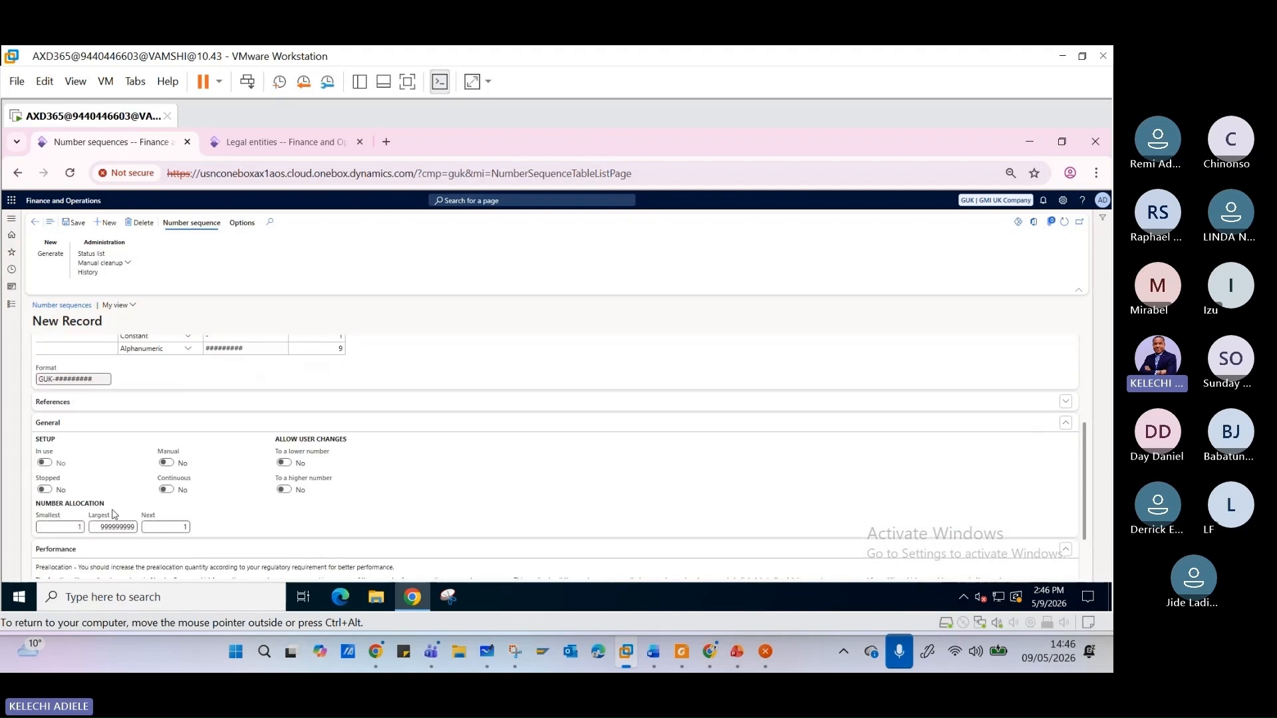
left_click(166, 465)
scroll(220, 506, "up", 1)
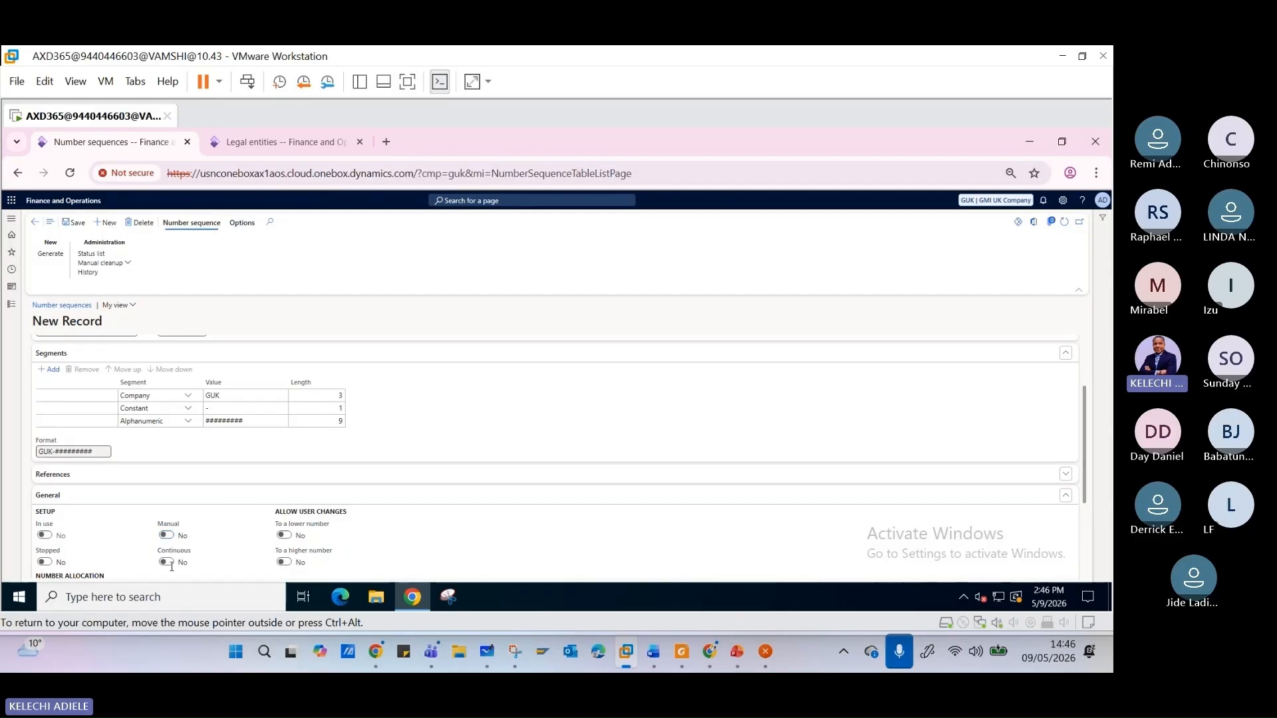
left_click(170, 563)
left_click(166, 534)
scroll(70, 552, "up", 2)
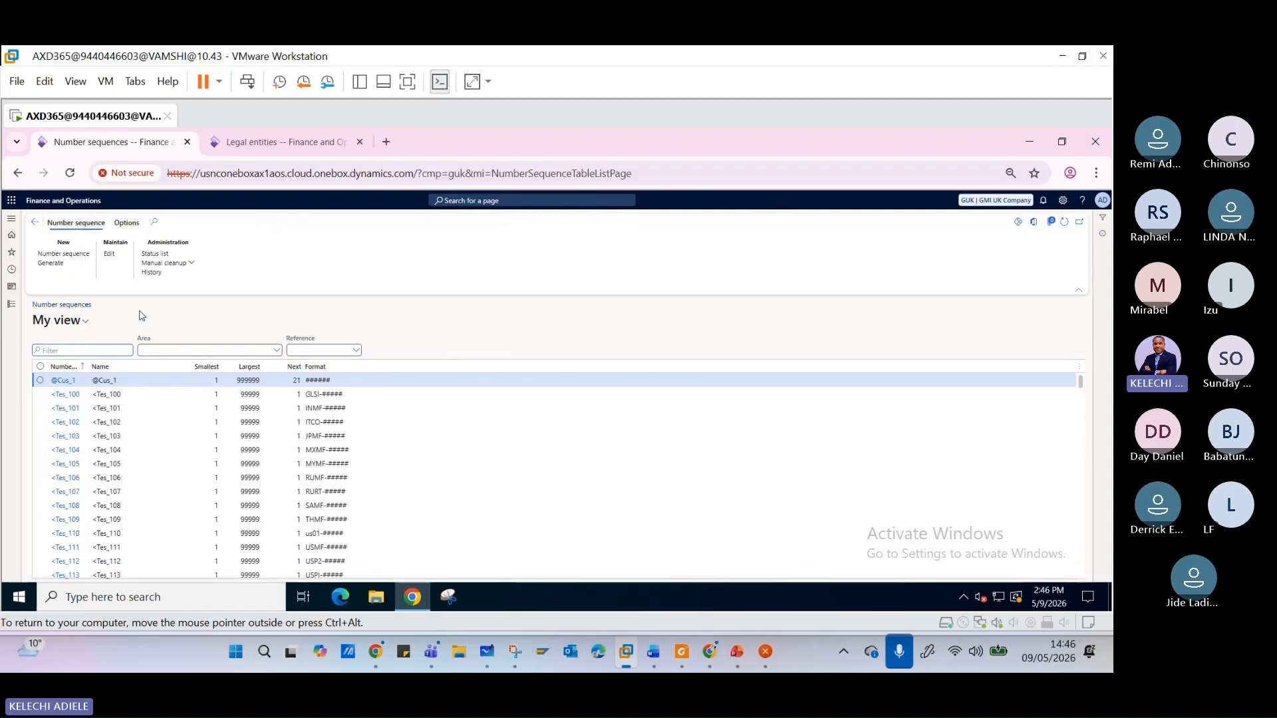
- Start generating number sequences, dismiss the warning about the company, and advance the wizard to its Setup page
left_click(61, 265)
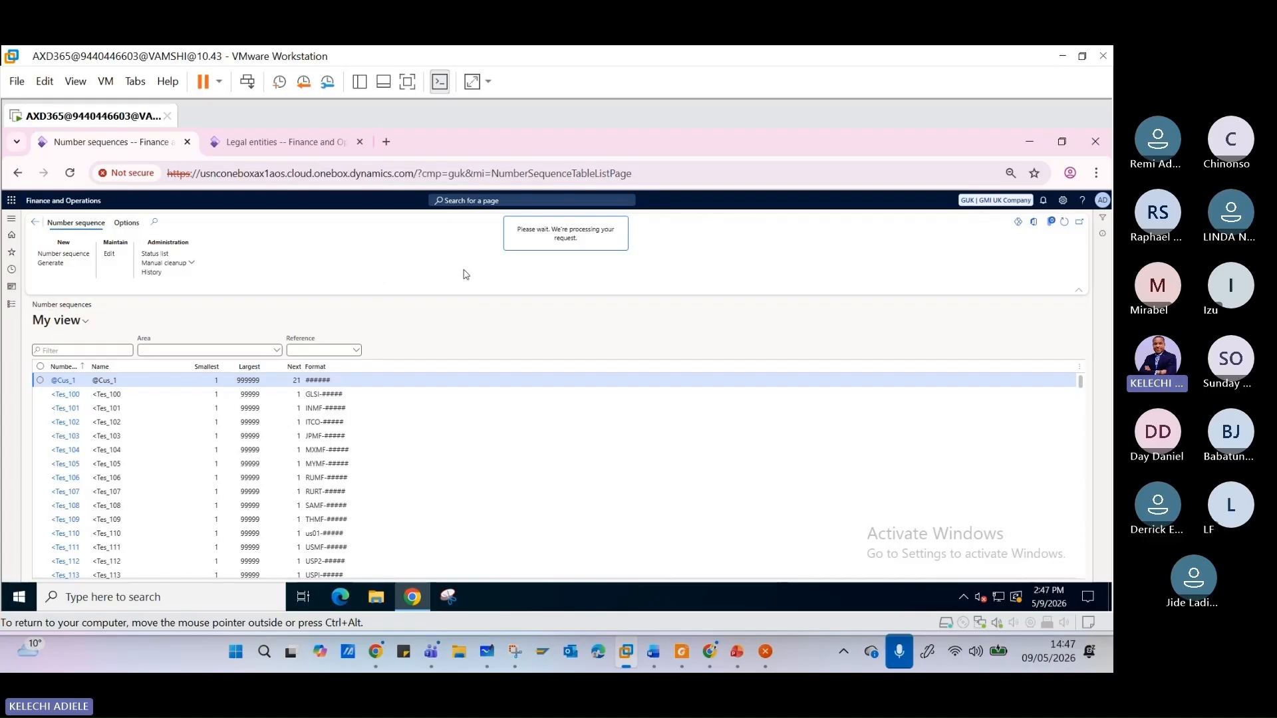
left_click(744, 666)
left_click(744, 666)
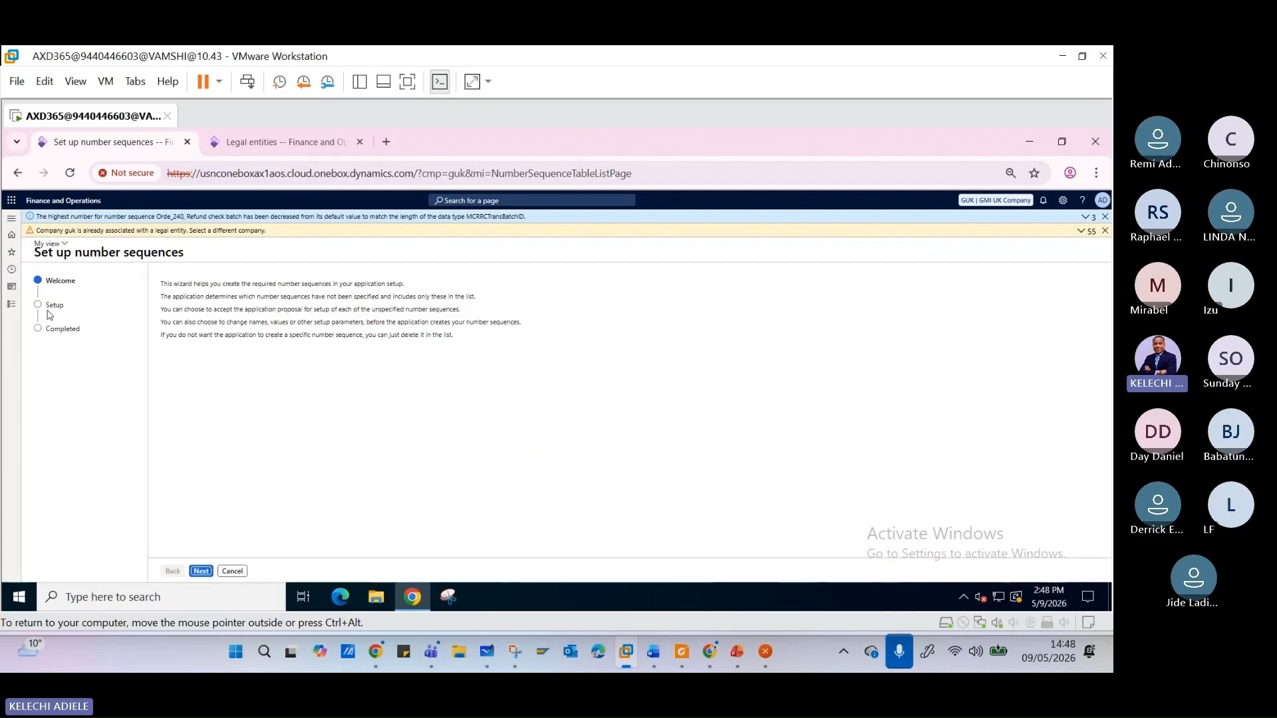
left_click(1106, 231)
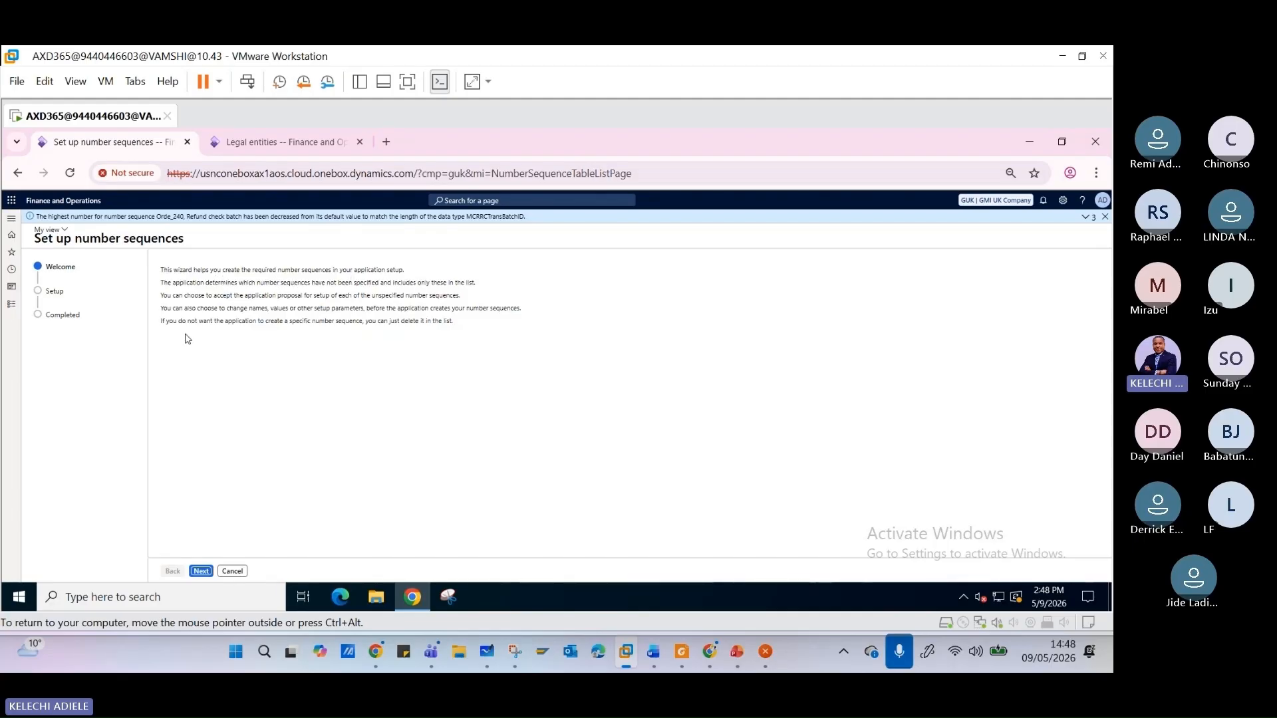
left_click(201, 571)
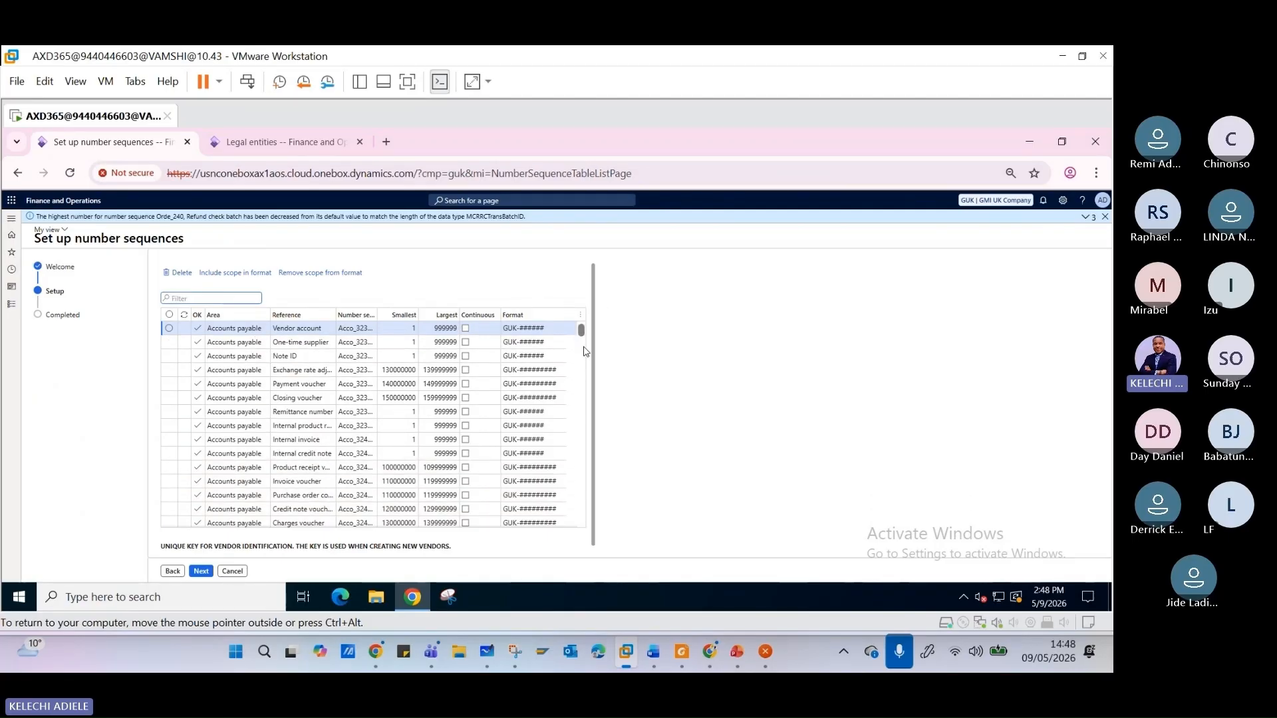
- Widen the Number sequence code column in the wizard's Setup list enough to read the full codes
mouse_move(582, 331)
left_mouse_down()
mouse_move(582, 410)
mouse_move(582, 330)
left_mouse_up()
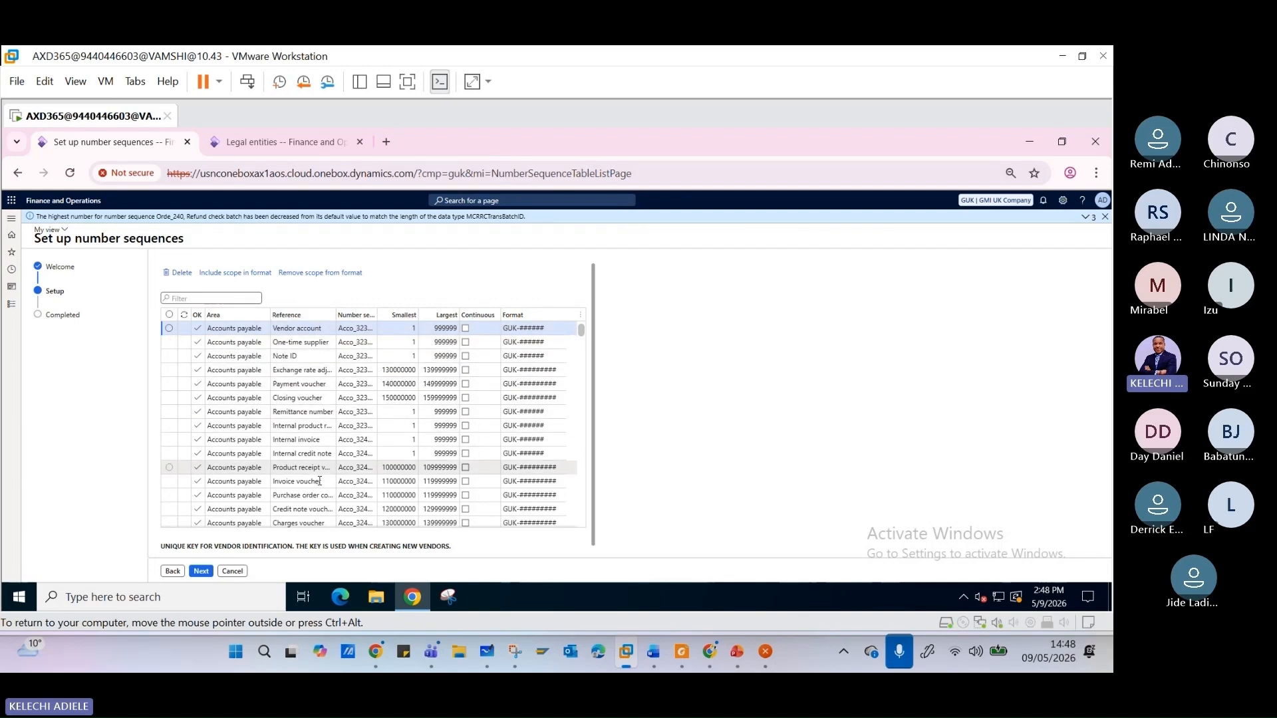
left_click(314, 327)
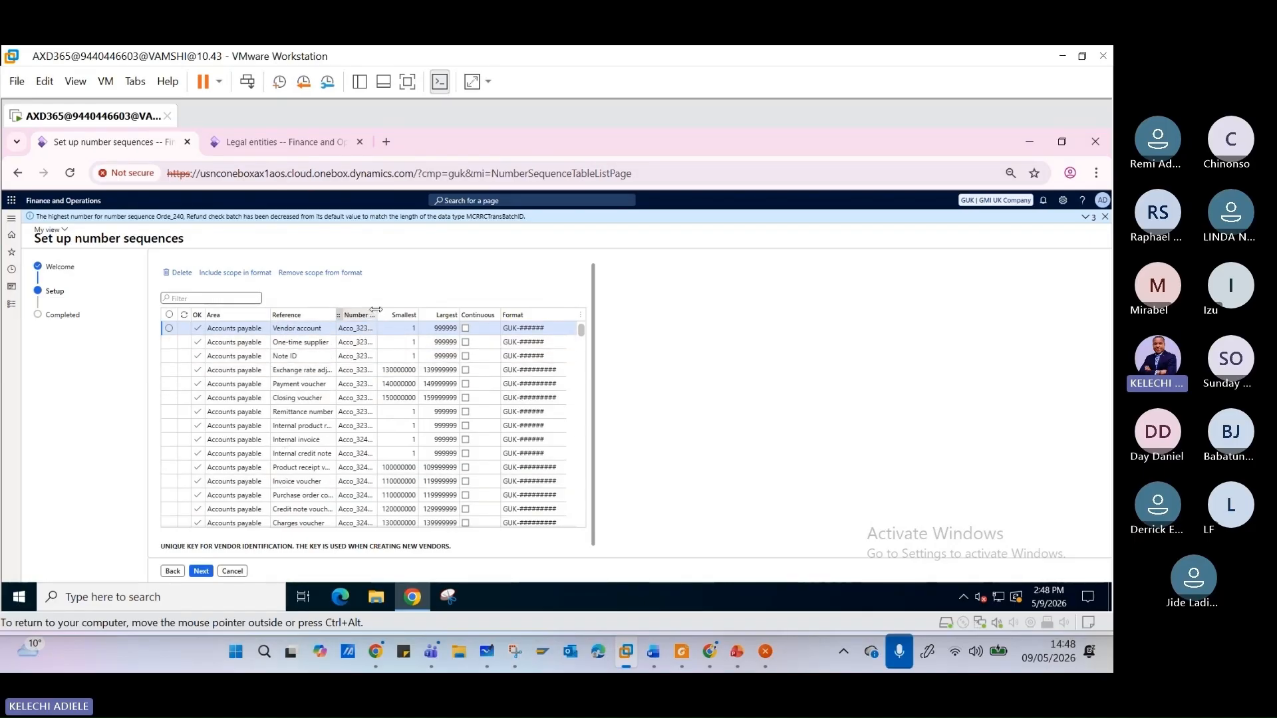
left_click_drag(376, 309, 428, 309)
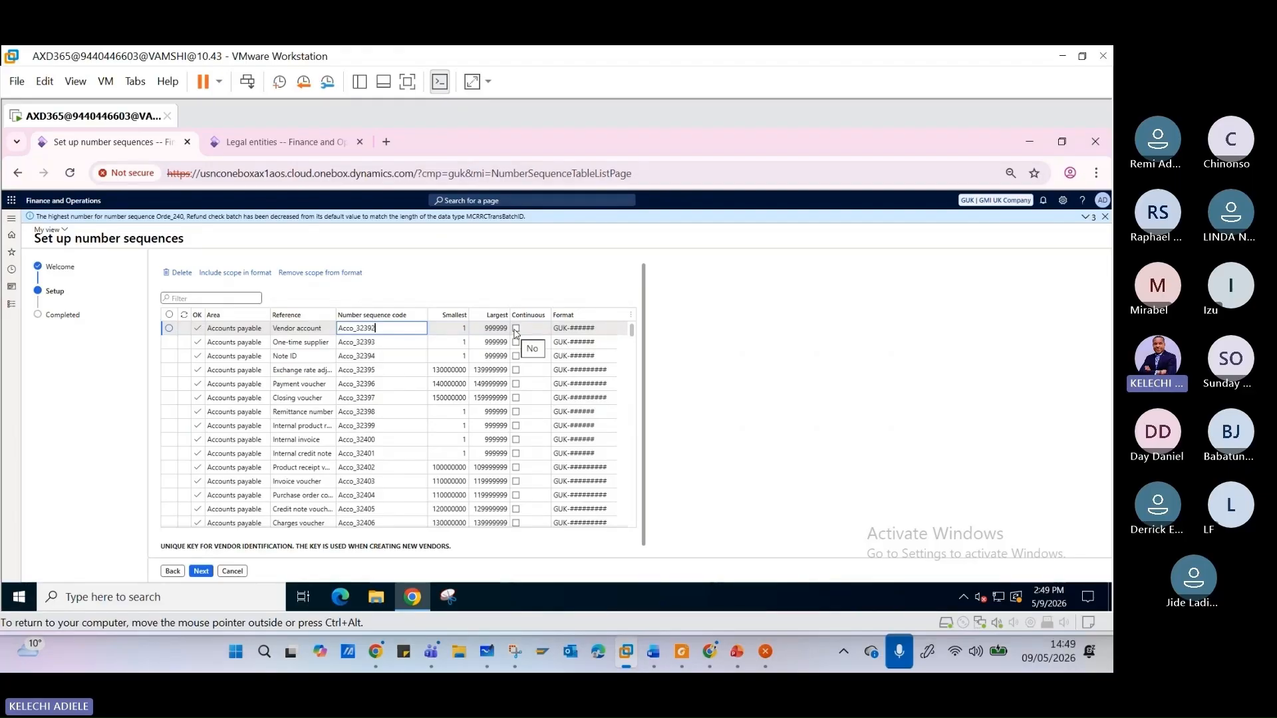
- Check the Number Sequence Flow slide in PowerPoint, and inspect the Continuous column in the wizard's Setup list
left_click(738, 670)
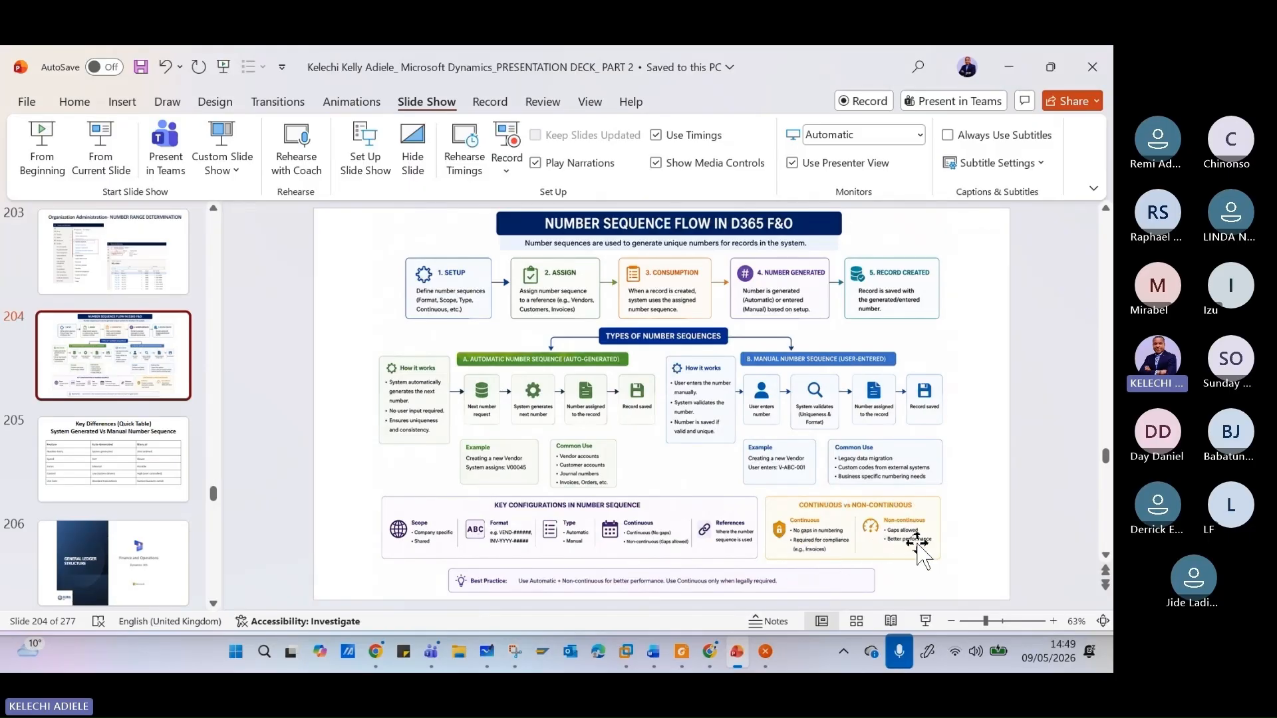
left_click(1009, 66)
left_click(525, 316)
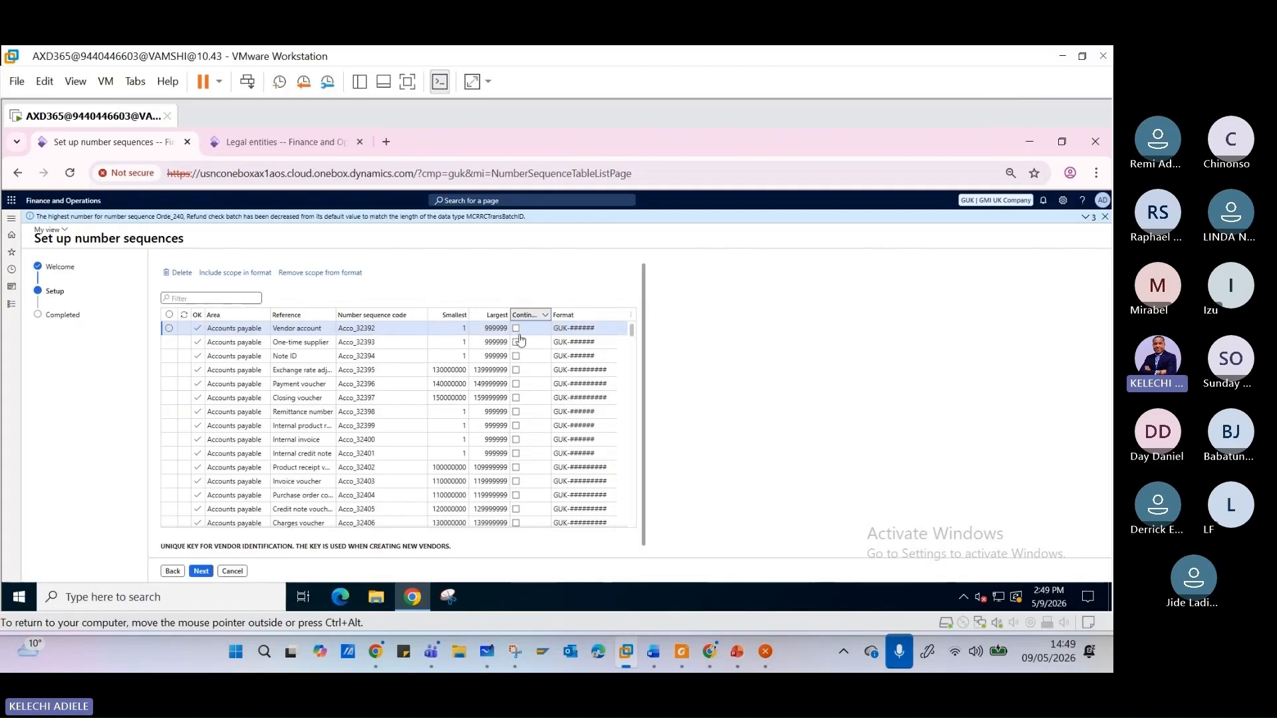
left_click(684, 374)
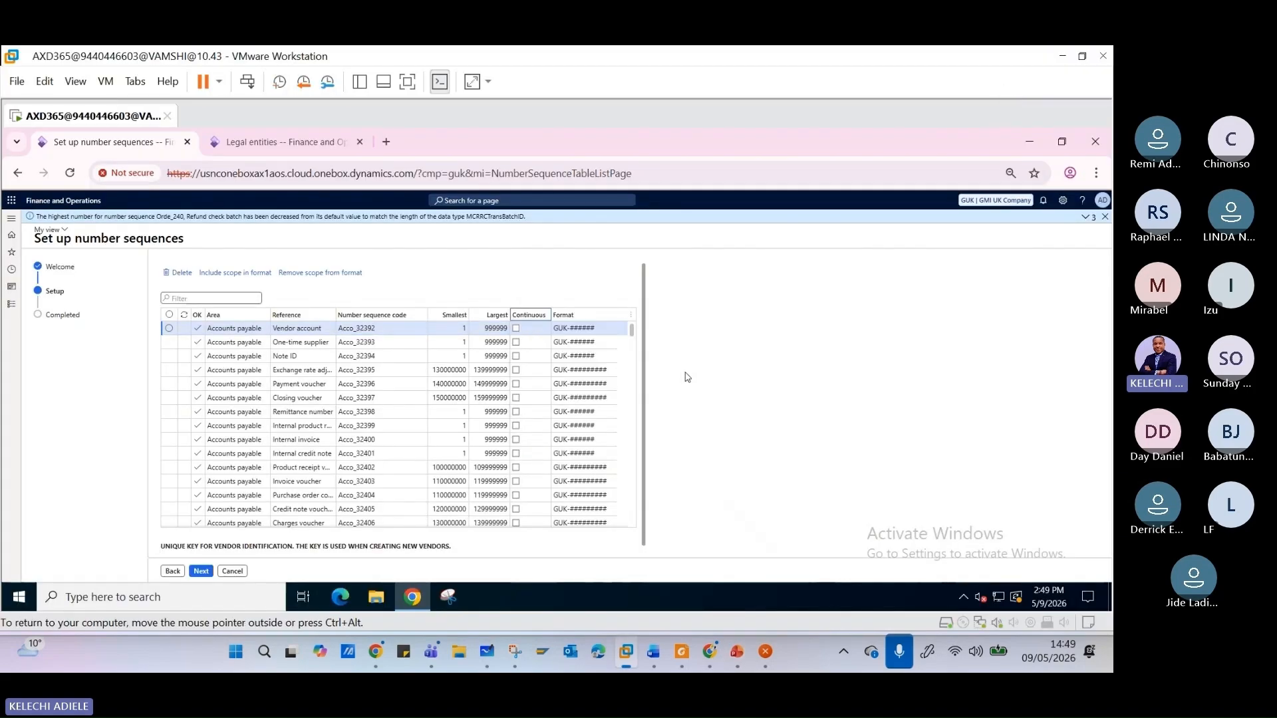
- Try the Continuous option for the Vendor account and One-time supplier references in the wizard's Setup list
left_click(521, 332)
left_click(517, 342)
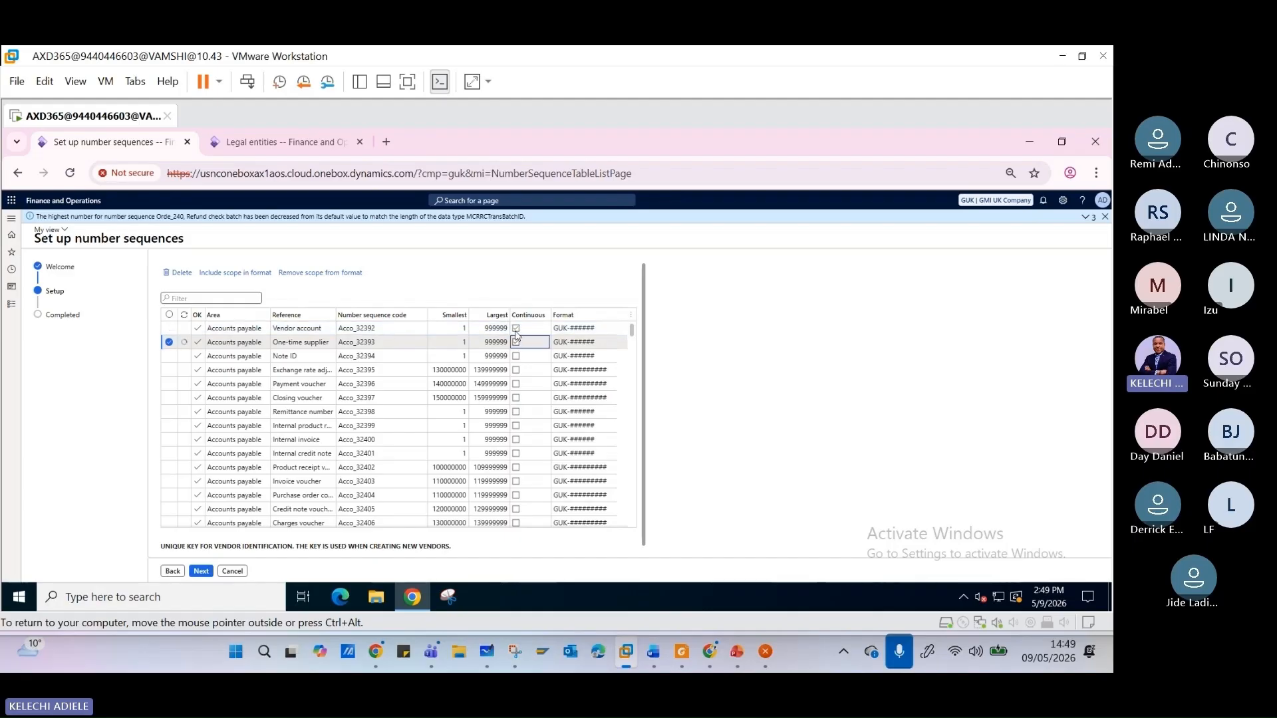
left_click(519, 344)
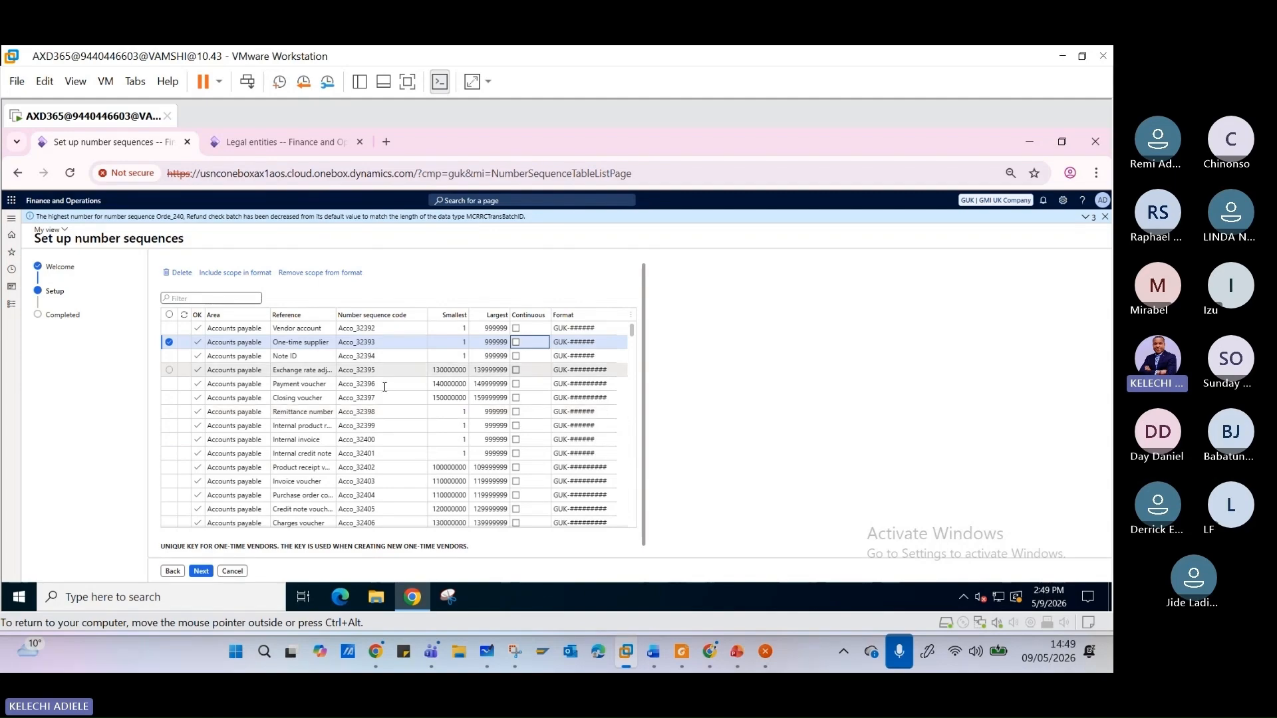
- Examine the proposed number sequences across the areas in the wizard's Setup list, from Accounts payable to Purchase
scroll(308, 385, "down", 12)
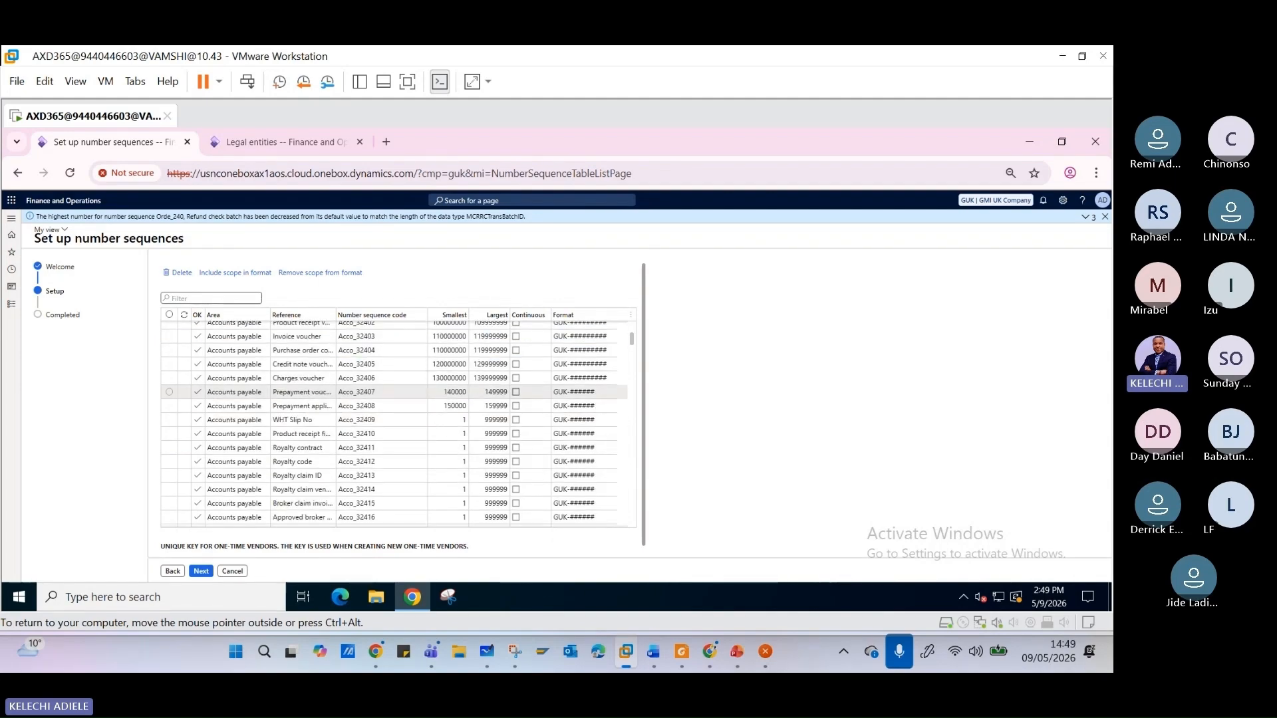
scroll(298, 382, "up", 8)
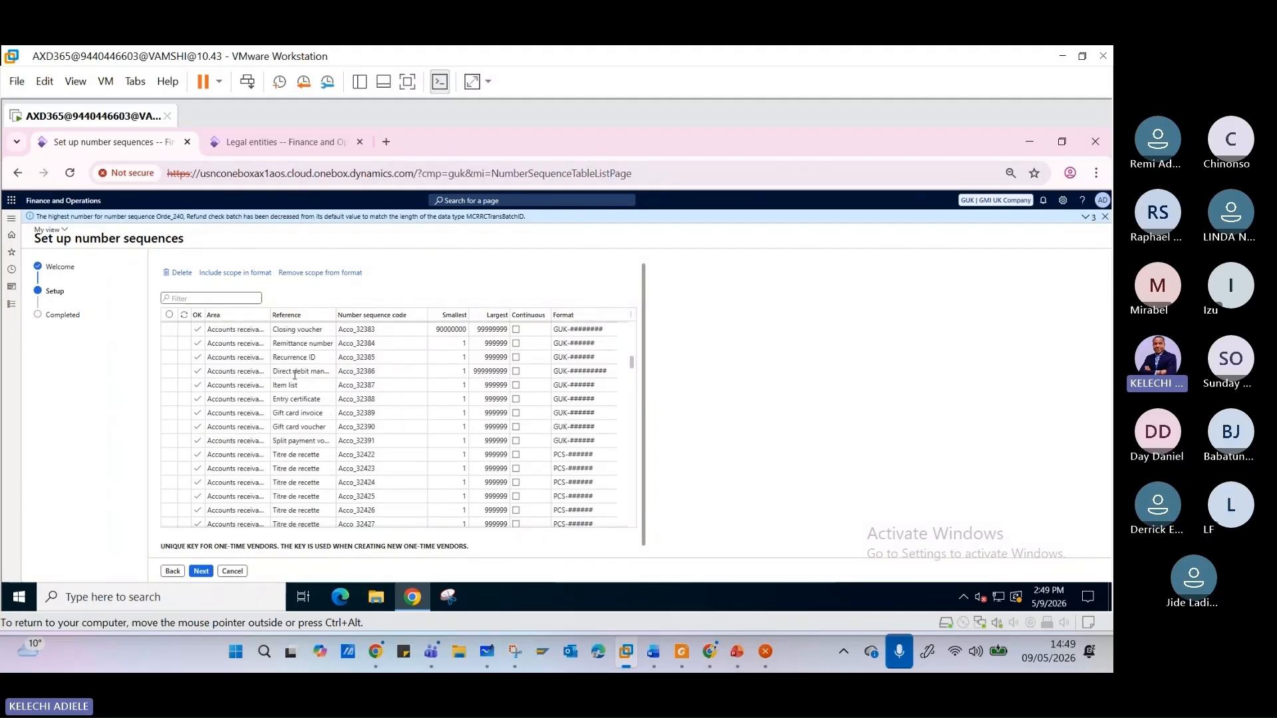
scroll(294, 373, "down", 3)
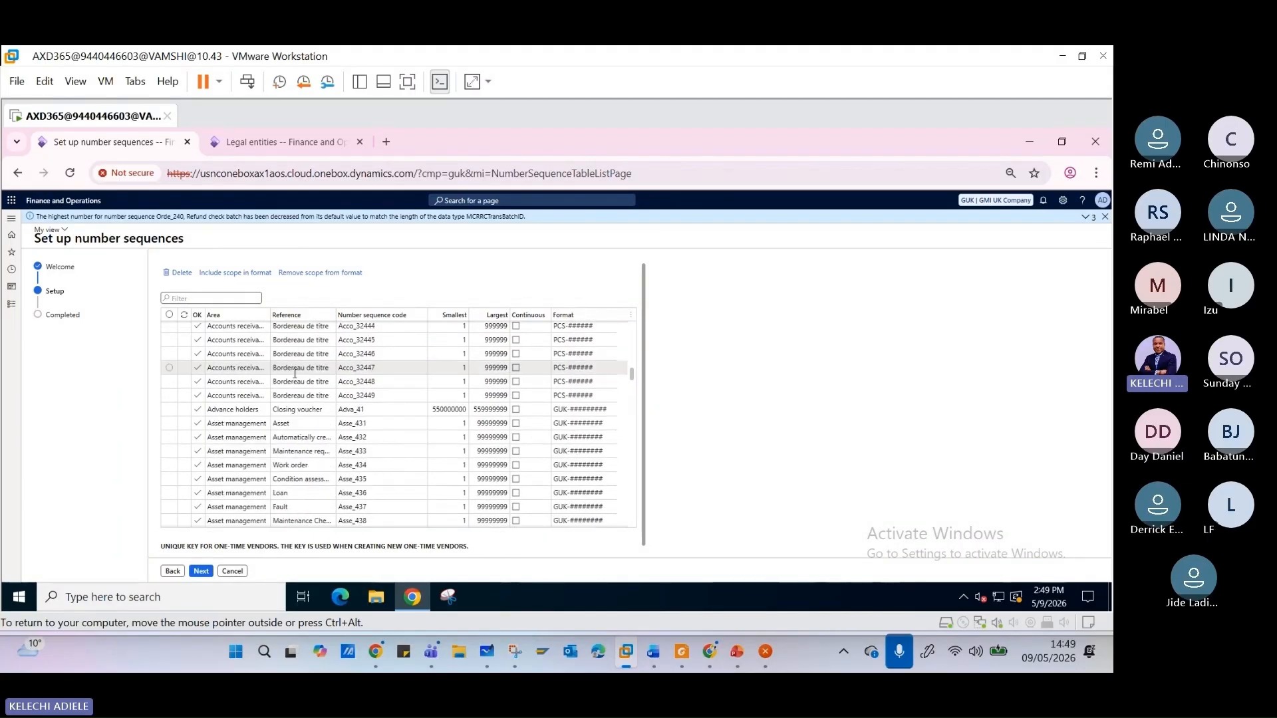
scroll(296, 374, "down", 15)
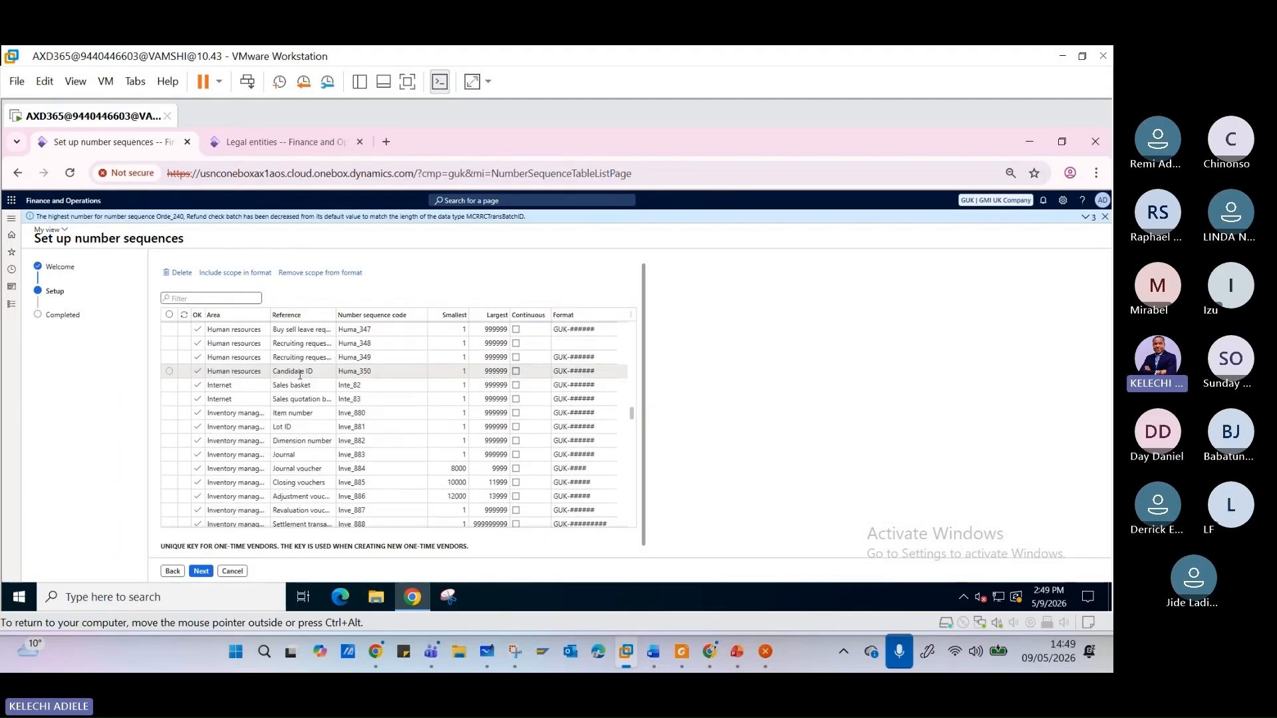
scroll(302, 379, "down", 15)
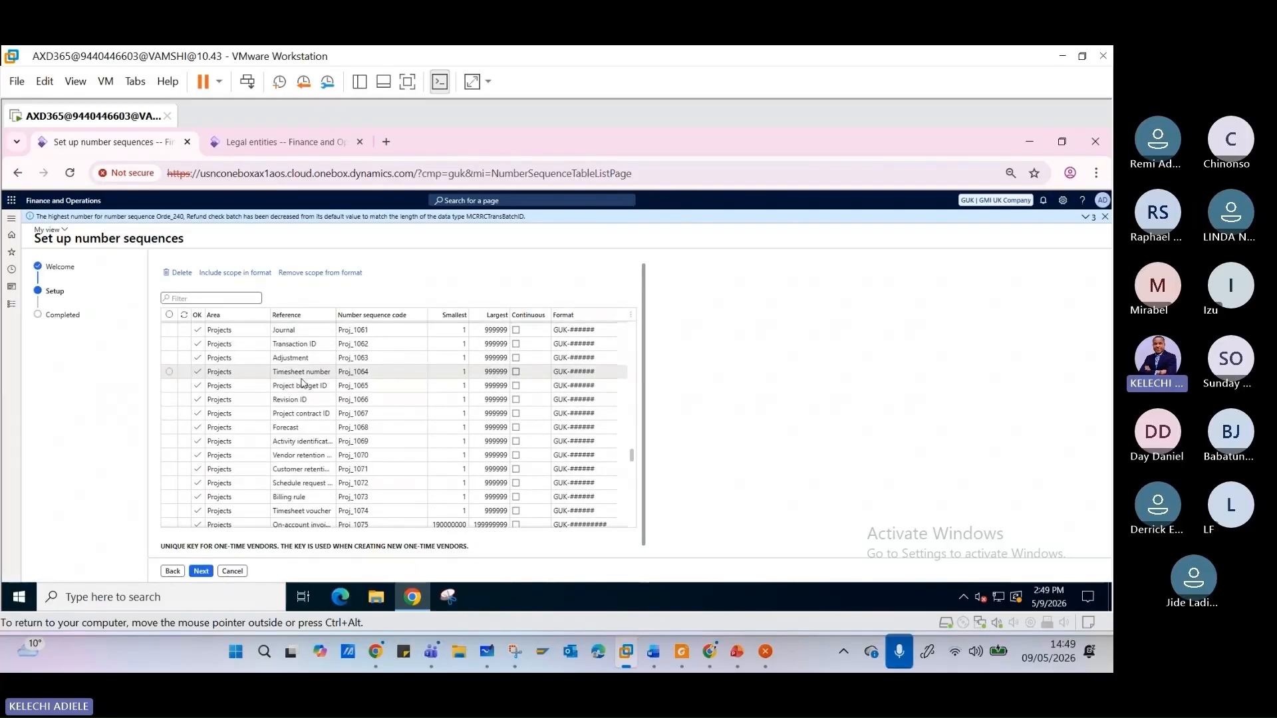
scroll(302, 380, "down", 5)
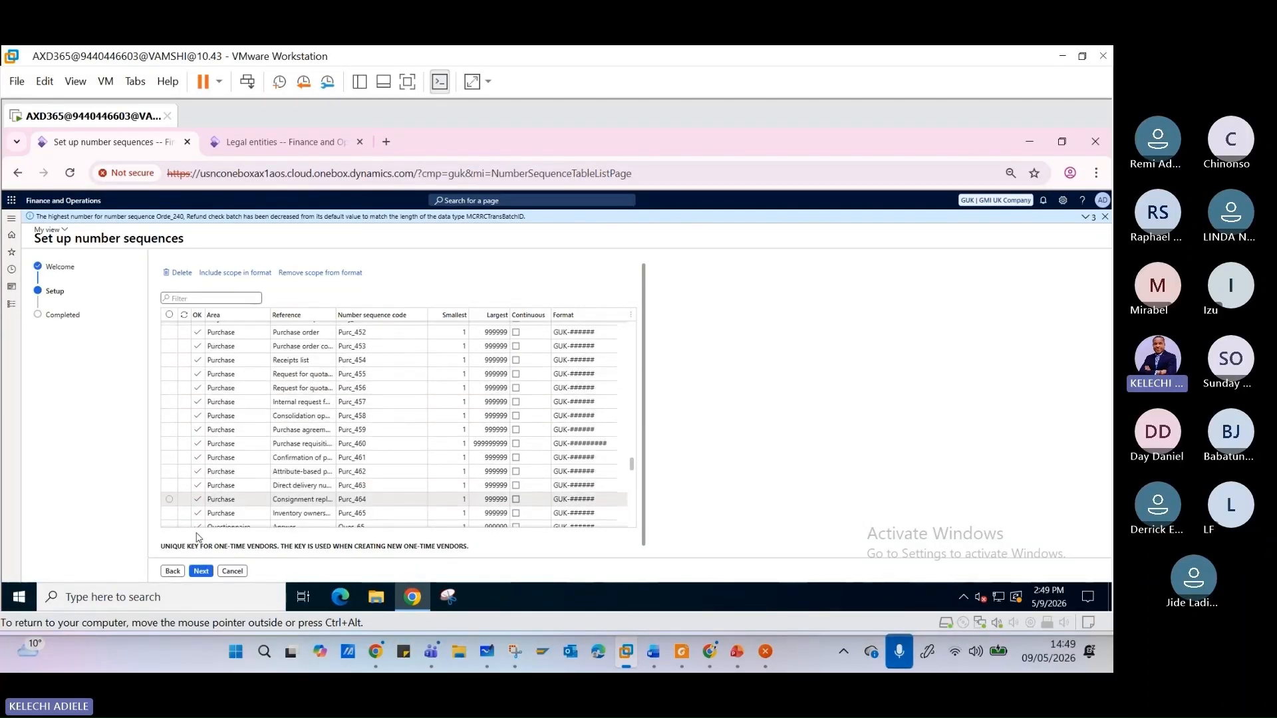
- Advance the wizard to its Completed page, review the summary by area, and finish generating the number sequences
left_click(202, 572)
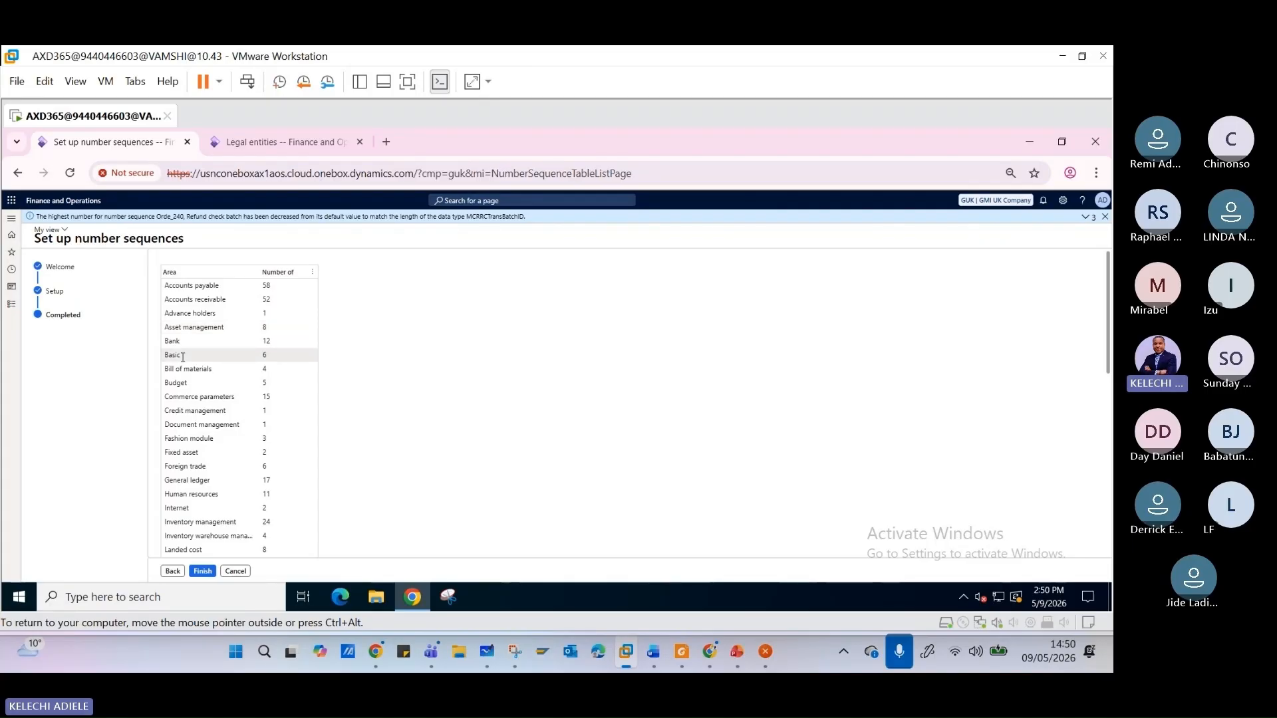
scroll(226, 352, "down", 6)
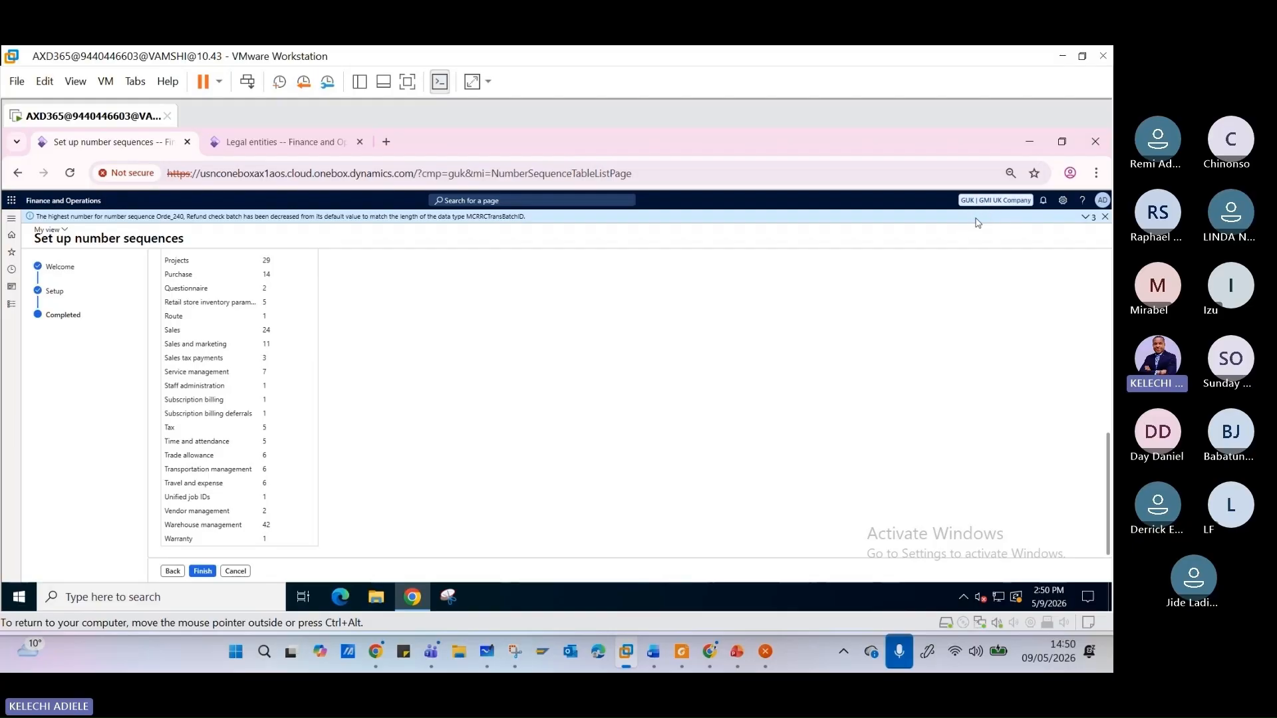
left_click(203, 572)
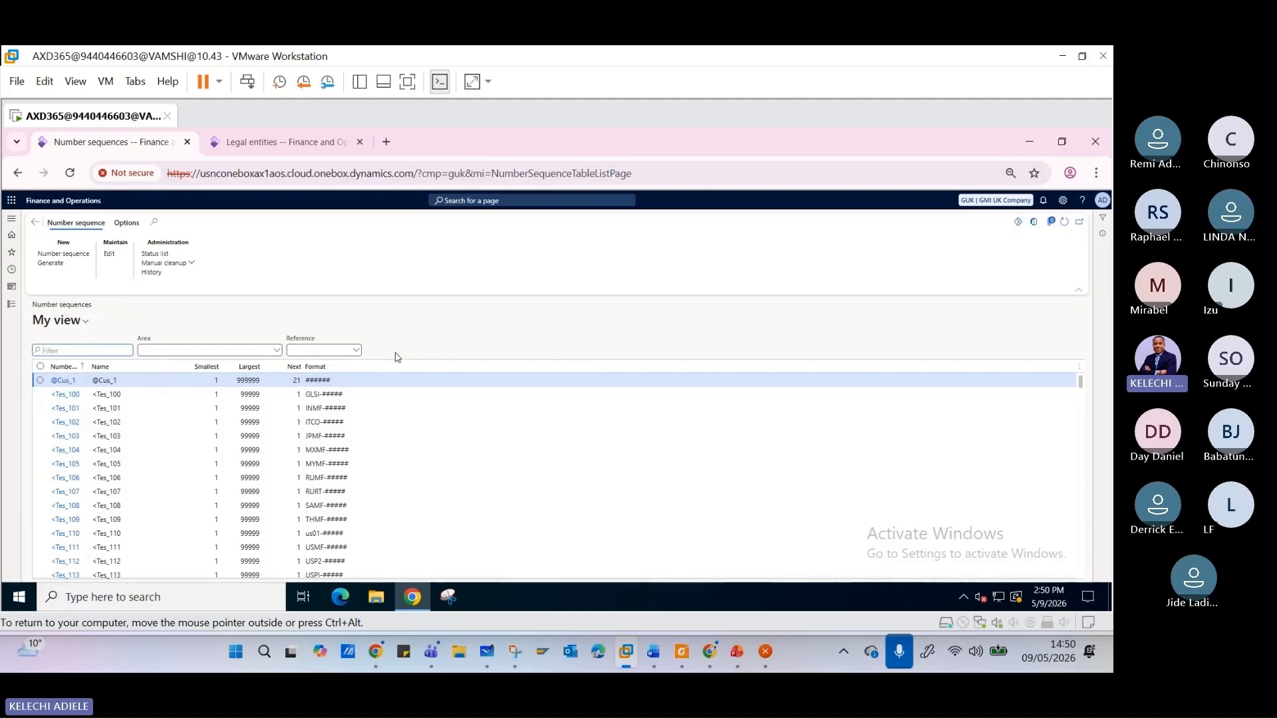
- Leave the number sequence list and open the Operating units page under Organizations in Organization administration
left_click(34, 223)
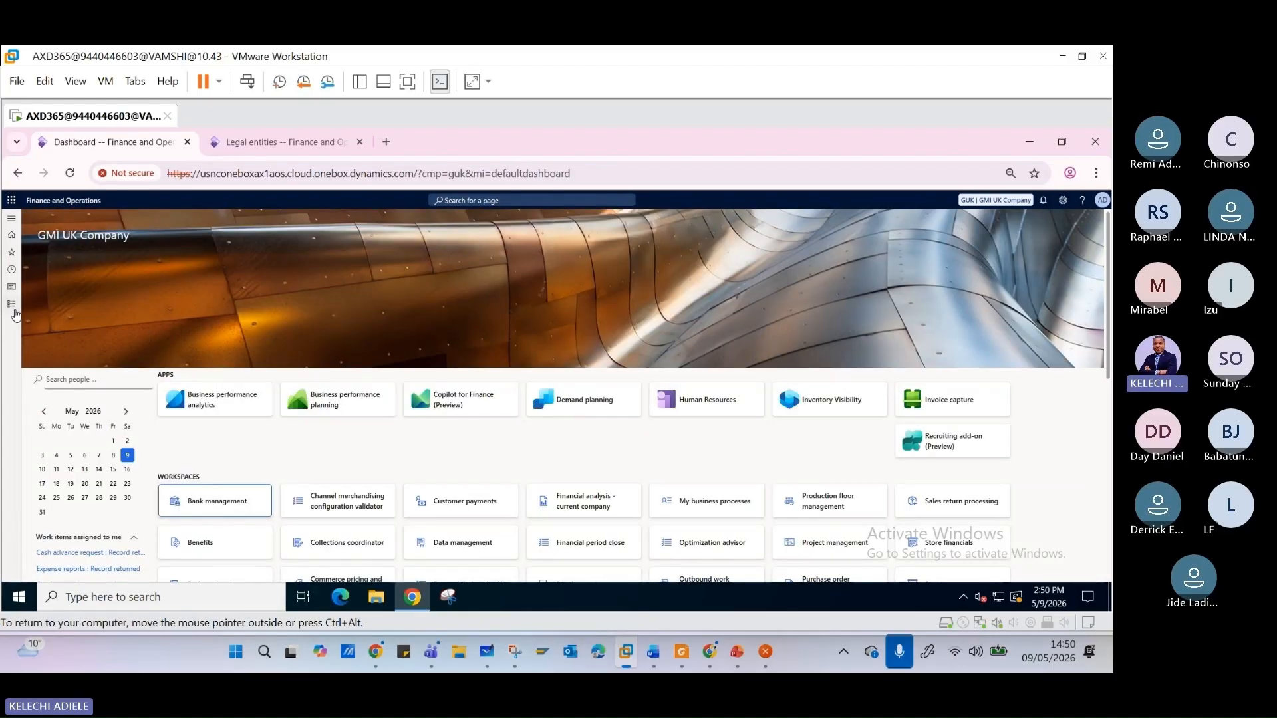
left_click(14, 309)
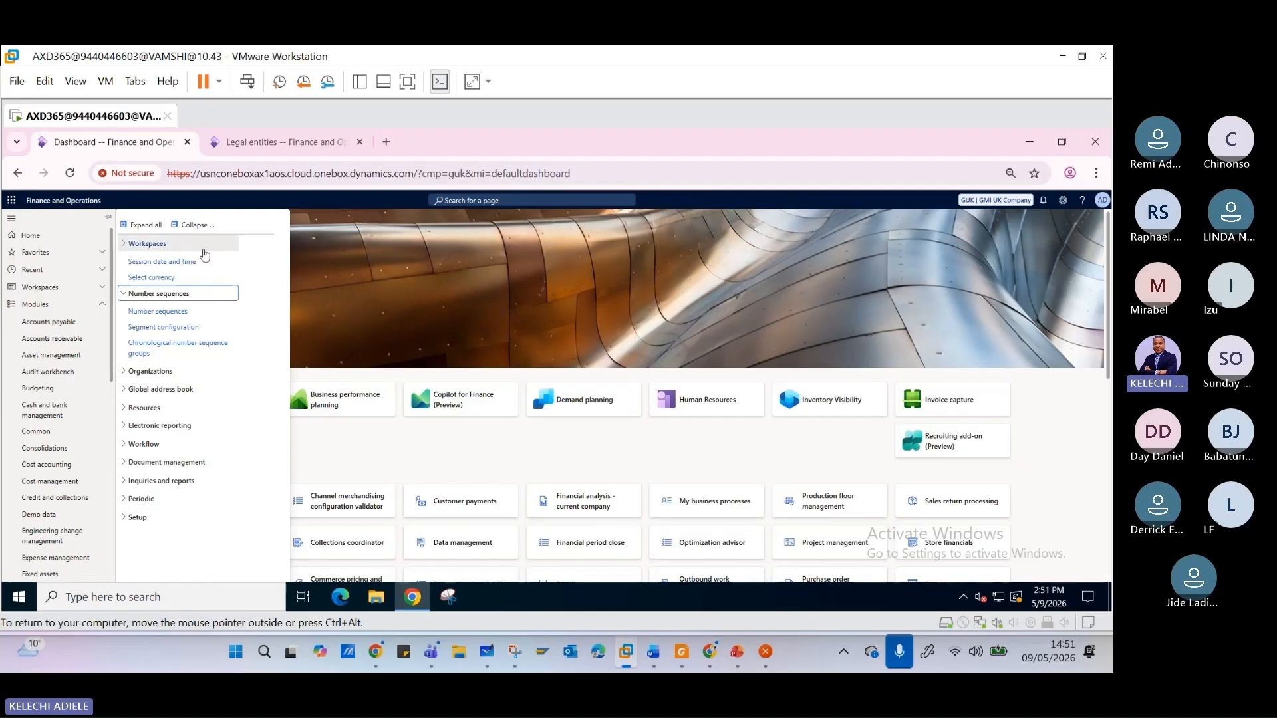
left_click(126, 296)
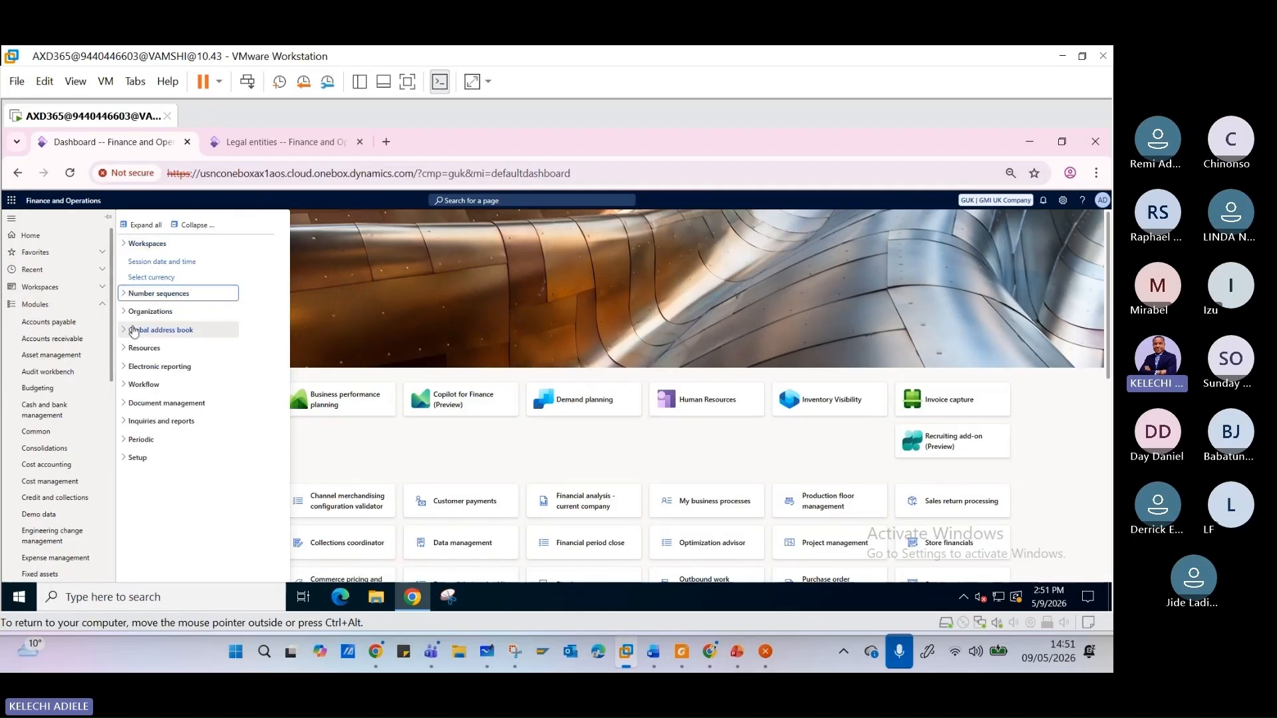
left_click(136, 312)
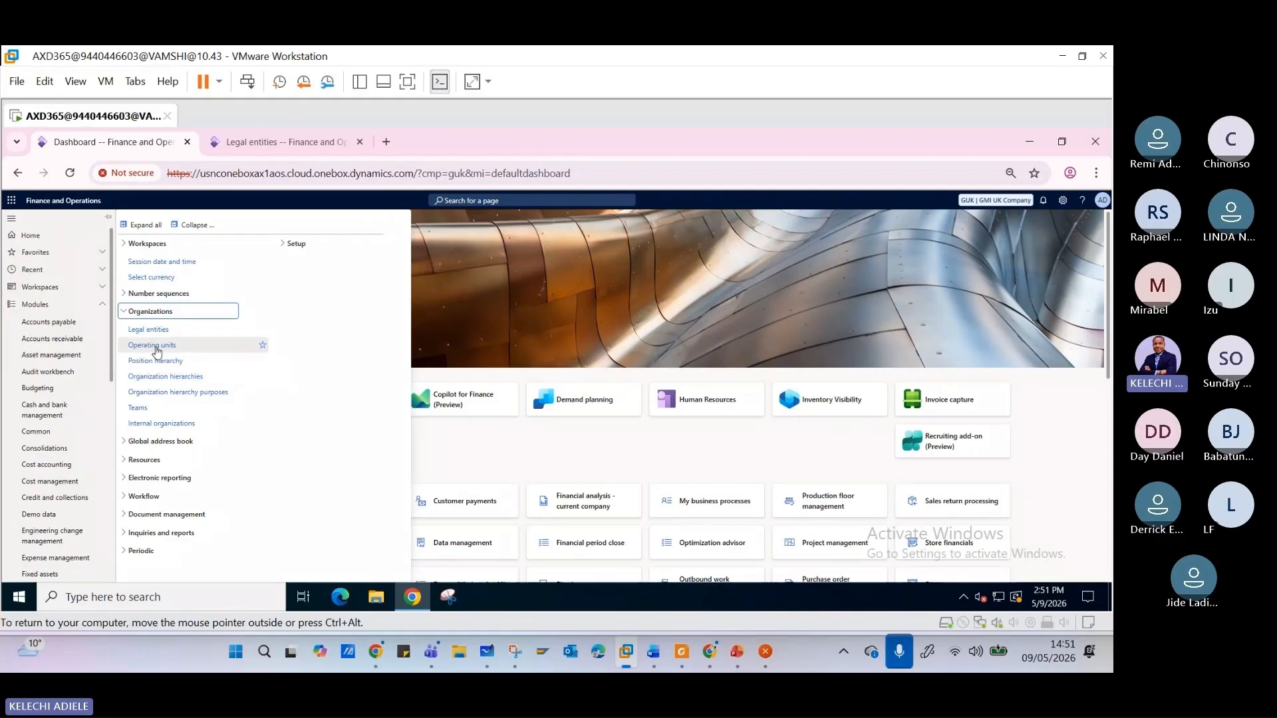
left_click(156, 348)
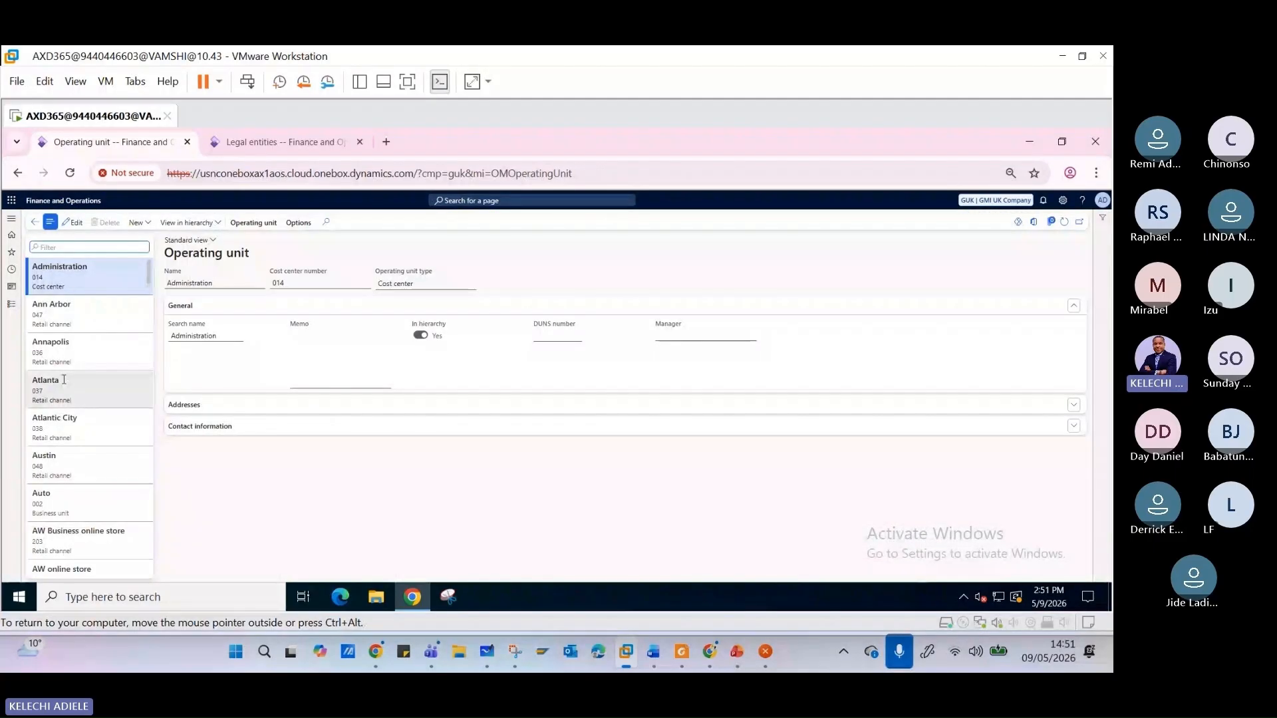
- Browse the existing operating units and check which types are offered for a new operating unit, without creating one
scroll(84, 349, "down", 5)
scroll(85, 347, "up", 5)
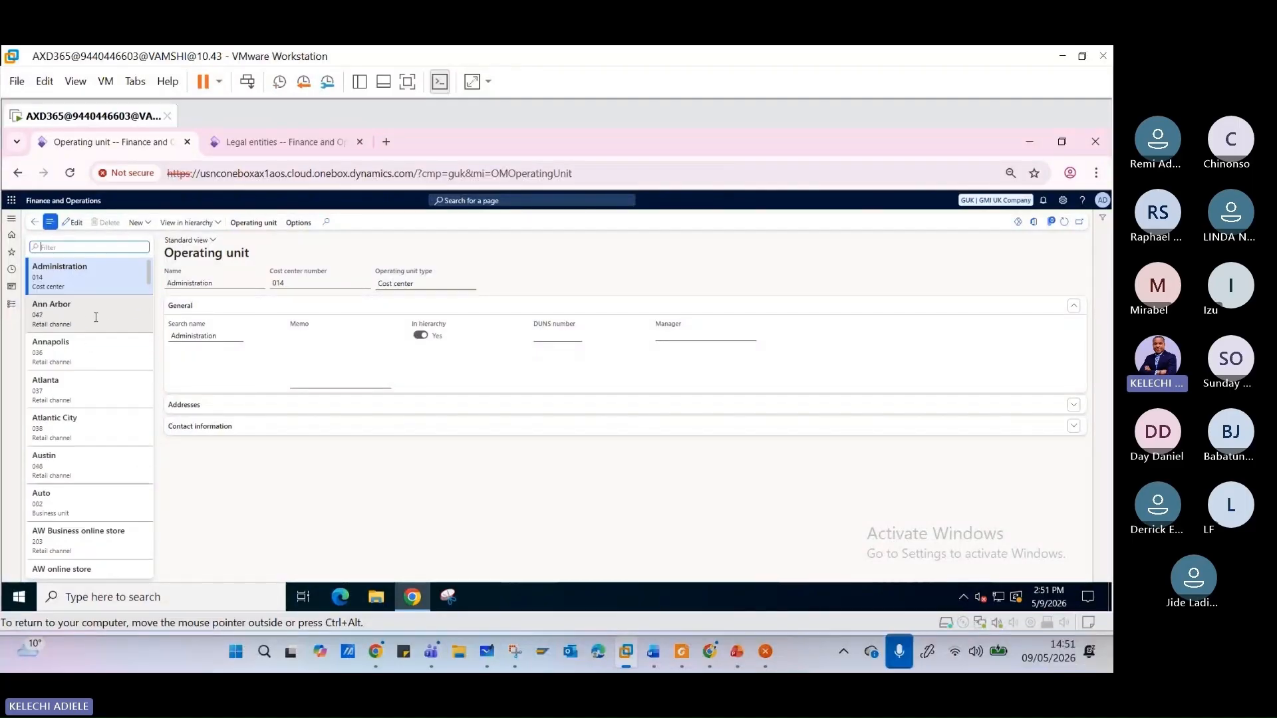
scroll(93, 317, "down", 8)
scroll(110, 344, "down", 3)
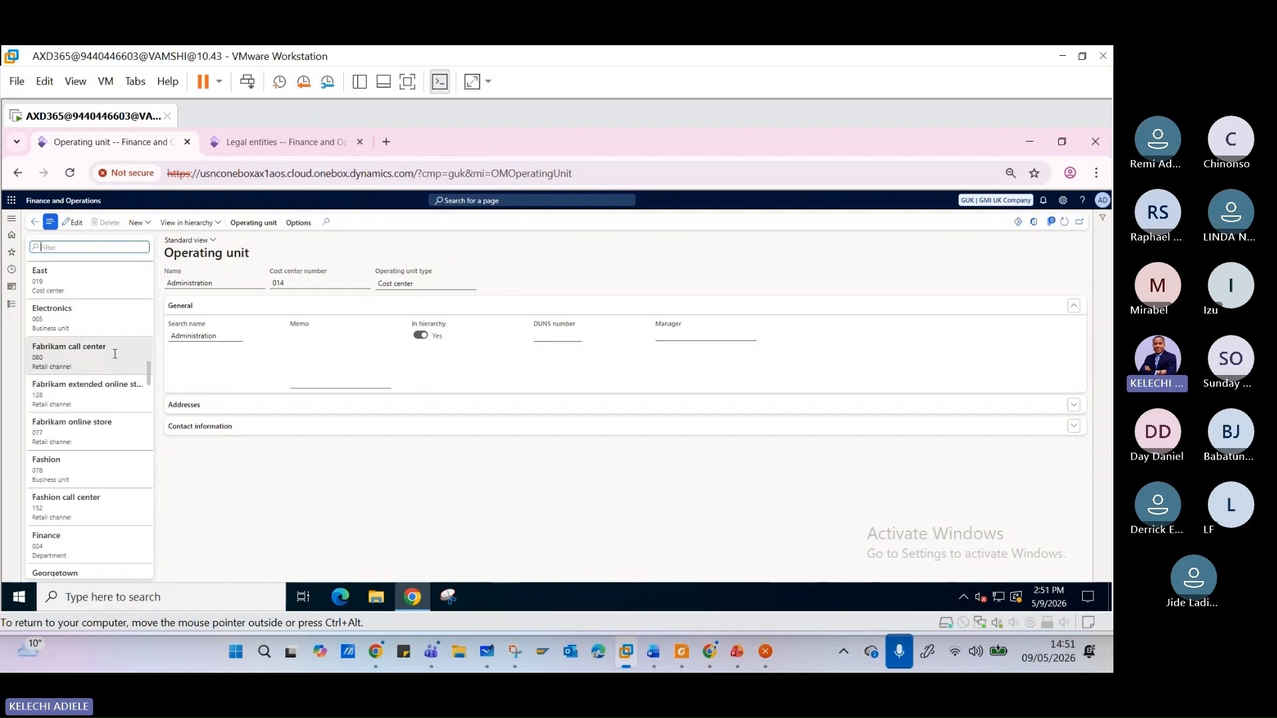
scroll(113, 363, "down", 10)
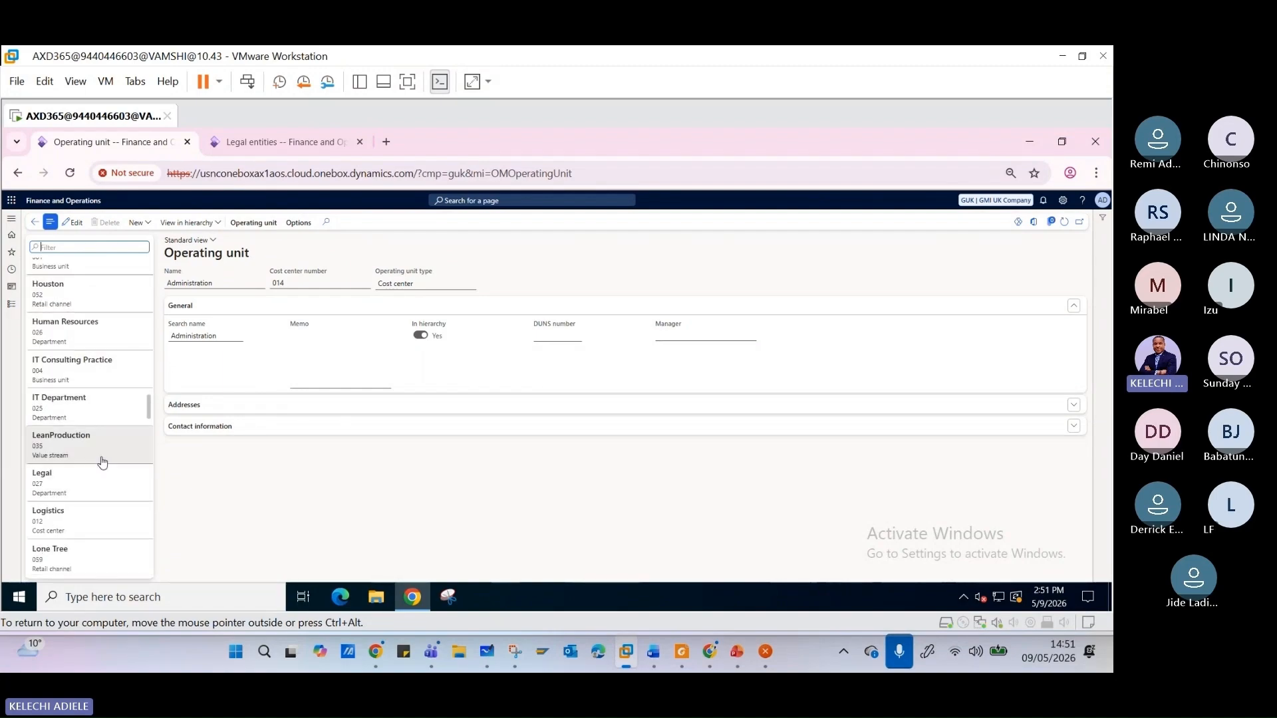
left_click(148, 227)
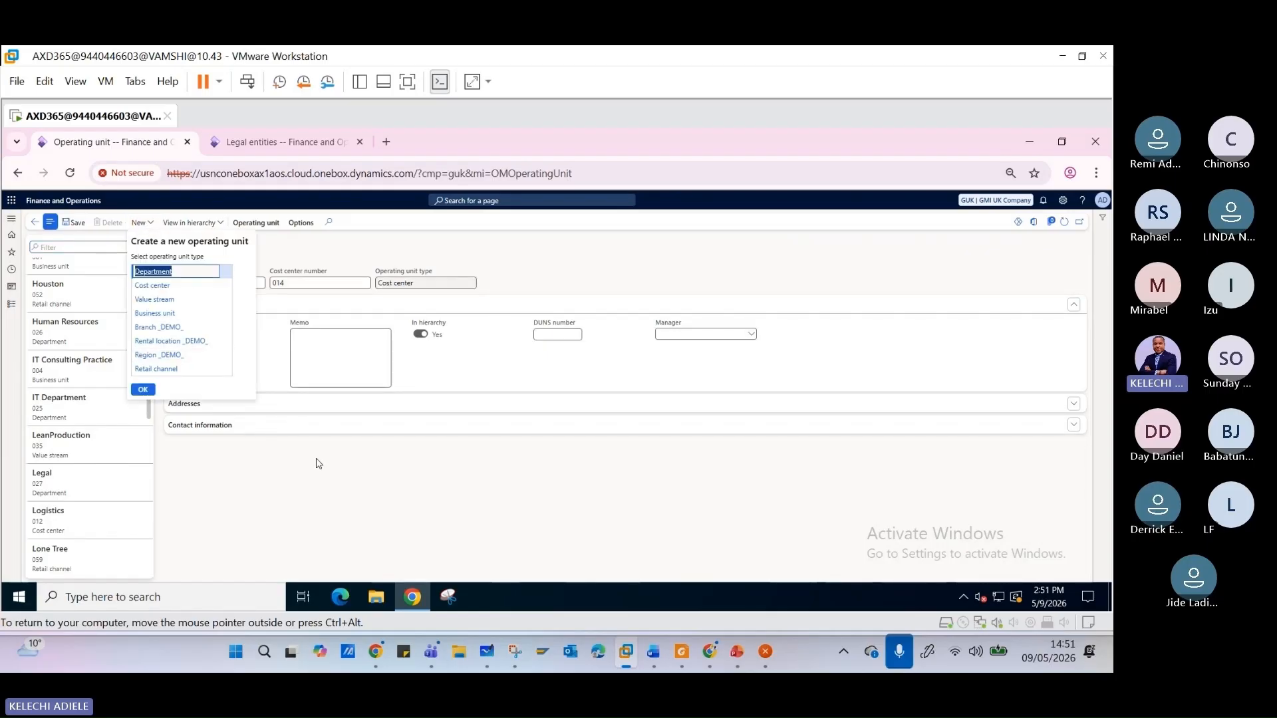
left_click(328, 480)
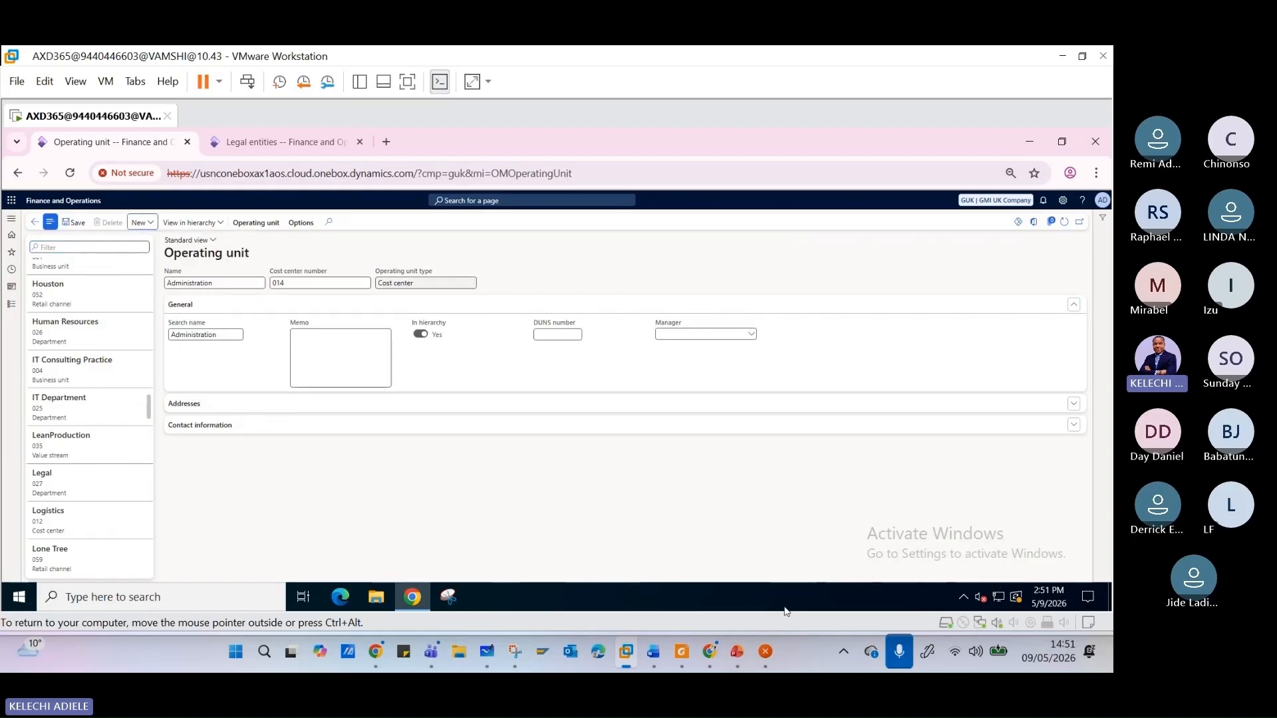
- Switch to PowerPoint, find the GMI Organizational Structure slide to check the business units, and return to the Operating unit page
left_click(745, 667)
scroll(86, 386, "up", 3)
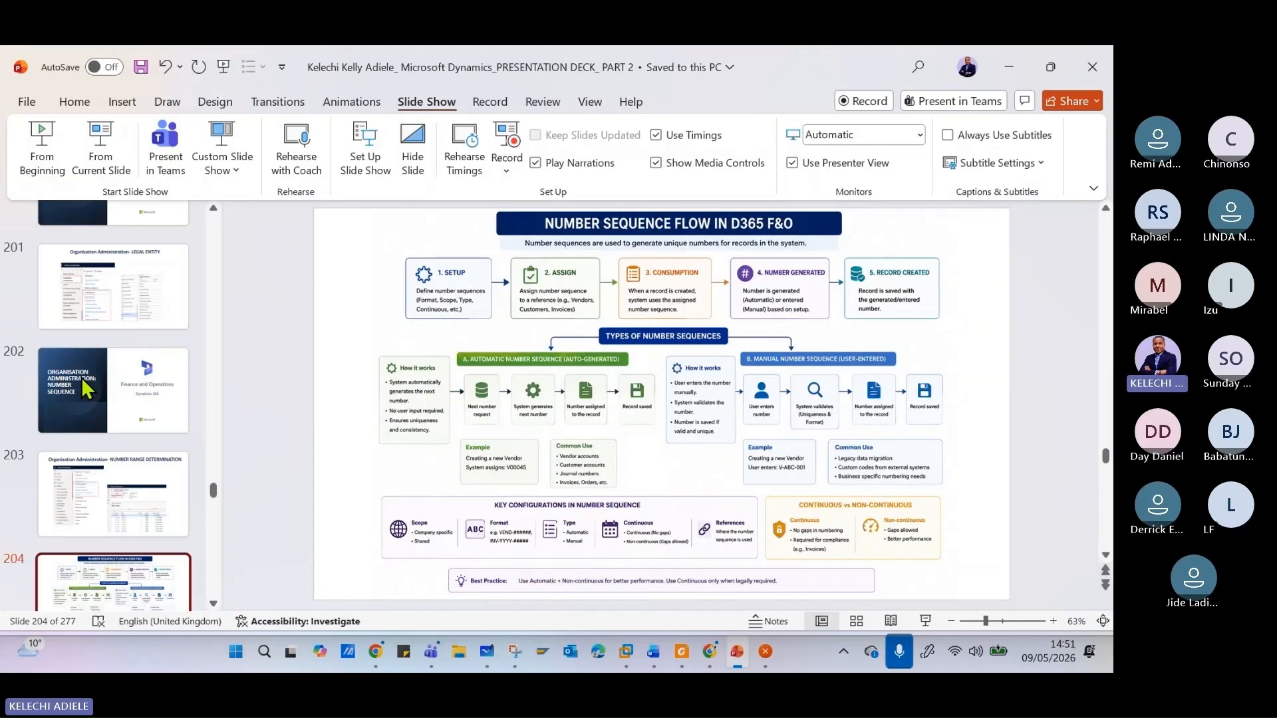
scroll(93, 391, "up", 3)
scroll(97, 389, "up", 3)
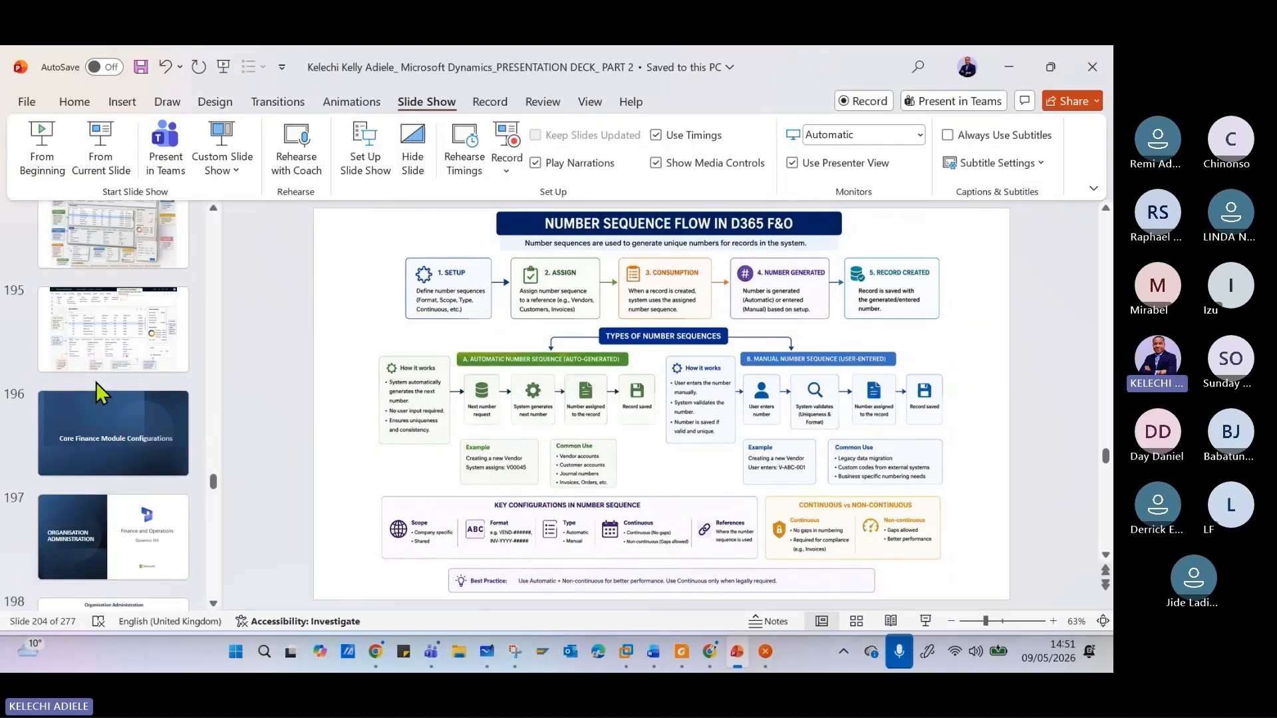
scroll(99, 390, "up", 5)
scroll(110, 400, "down", 7)
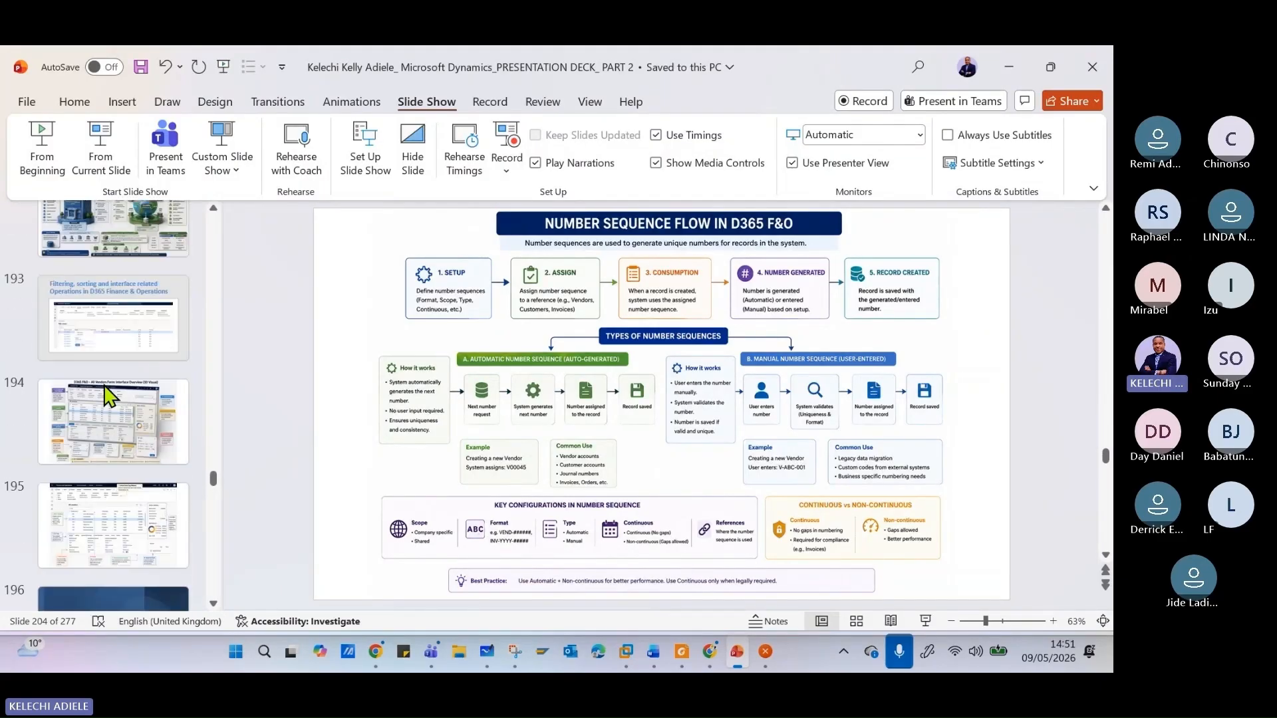
scroll(116, 400, "down", 4)
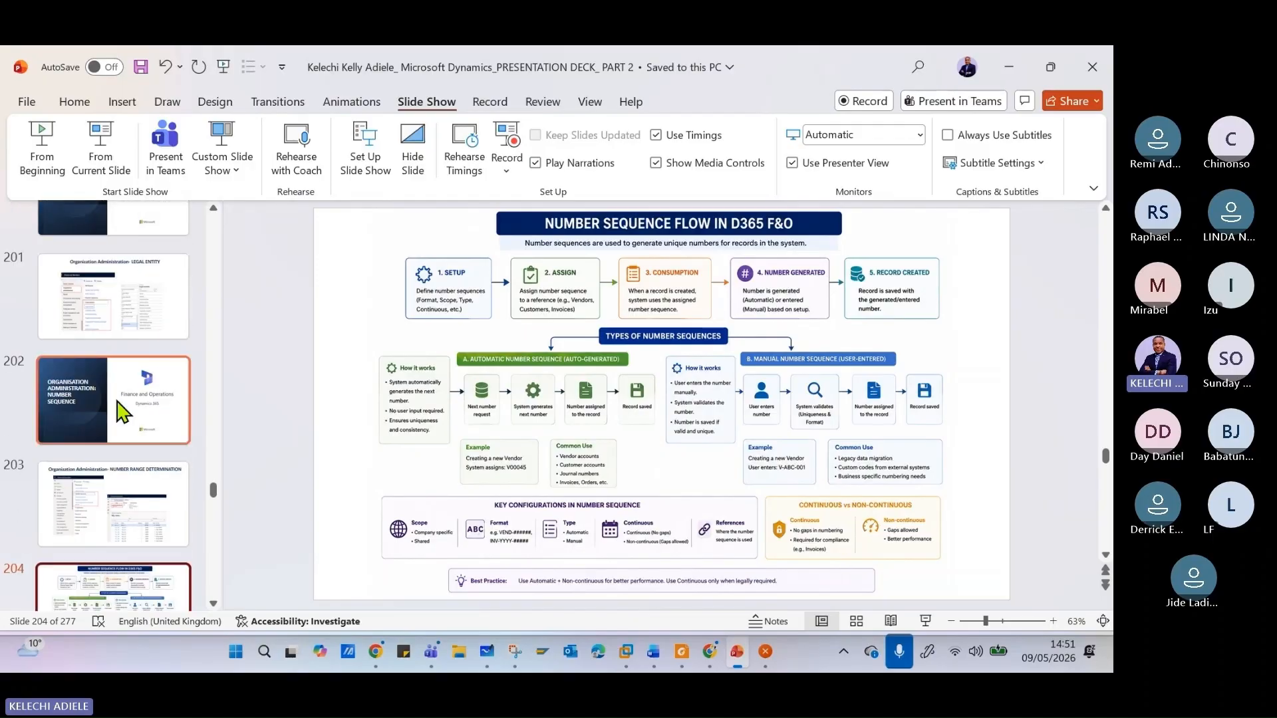
scroll(110, 387, "up", 8)
scroll(110, 385, "up", 12)
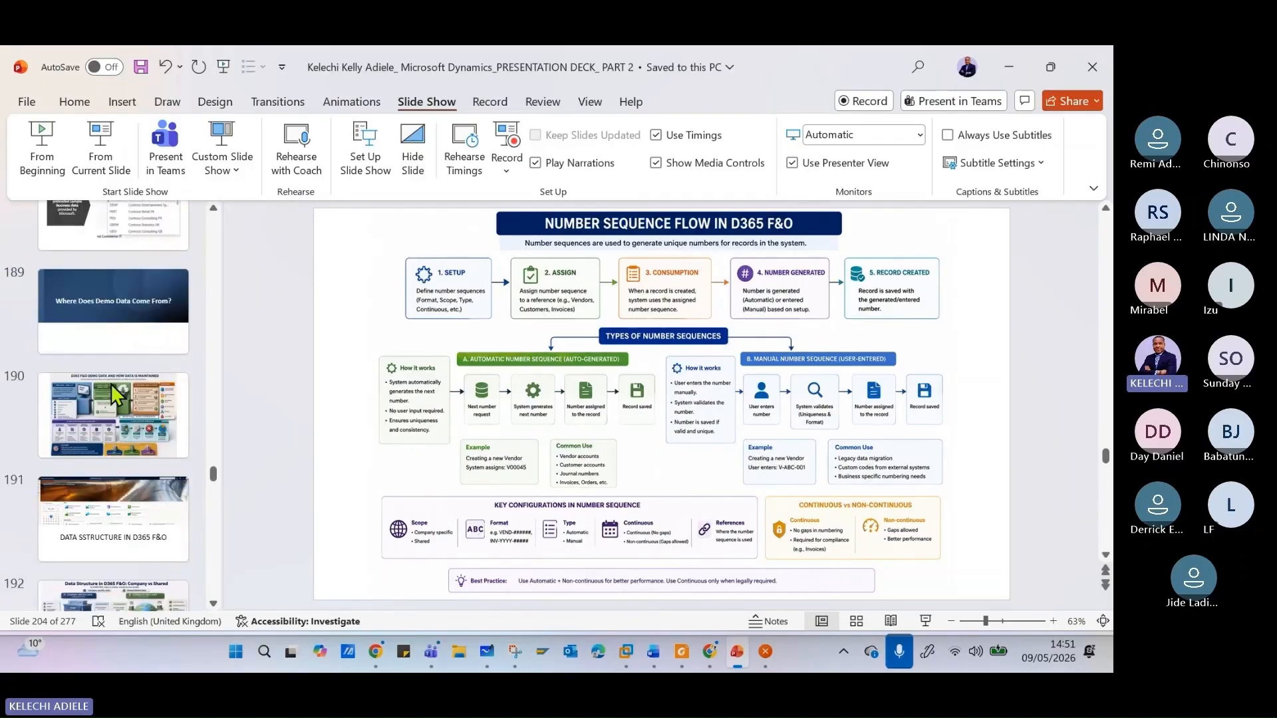
left_click(118, 436)
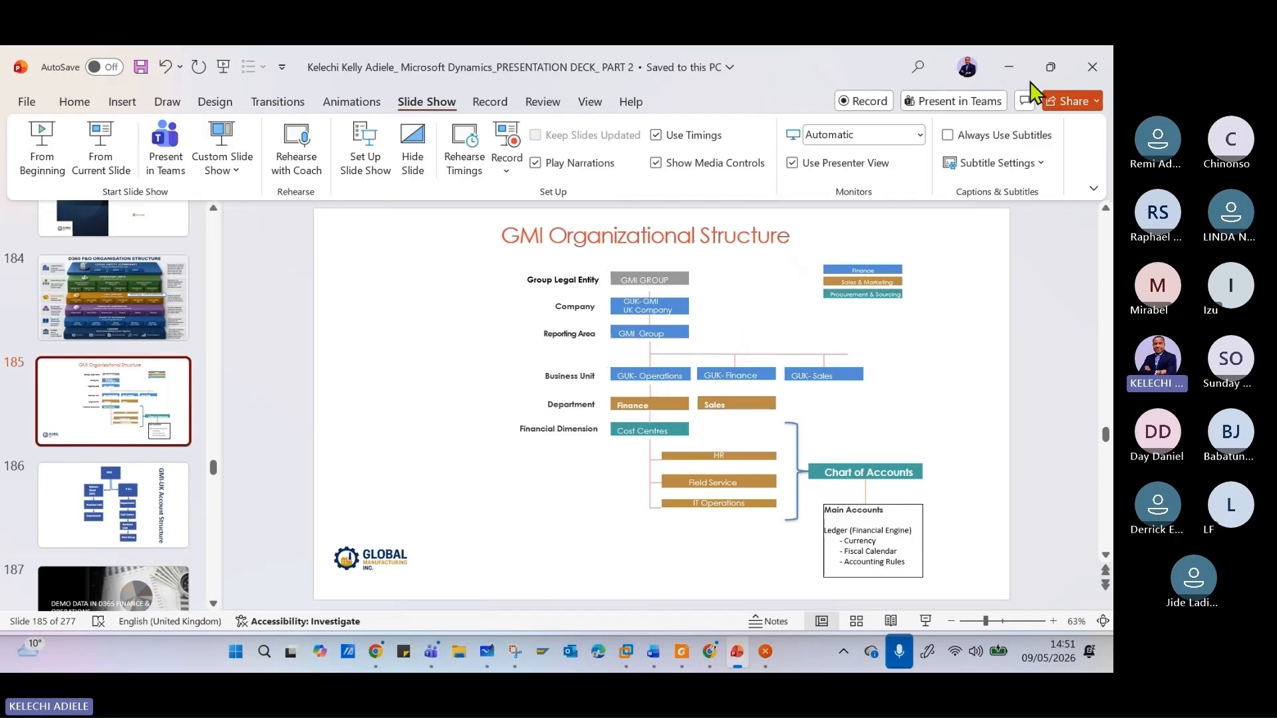
left_click(1009, 67)
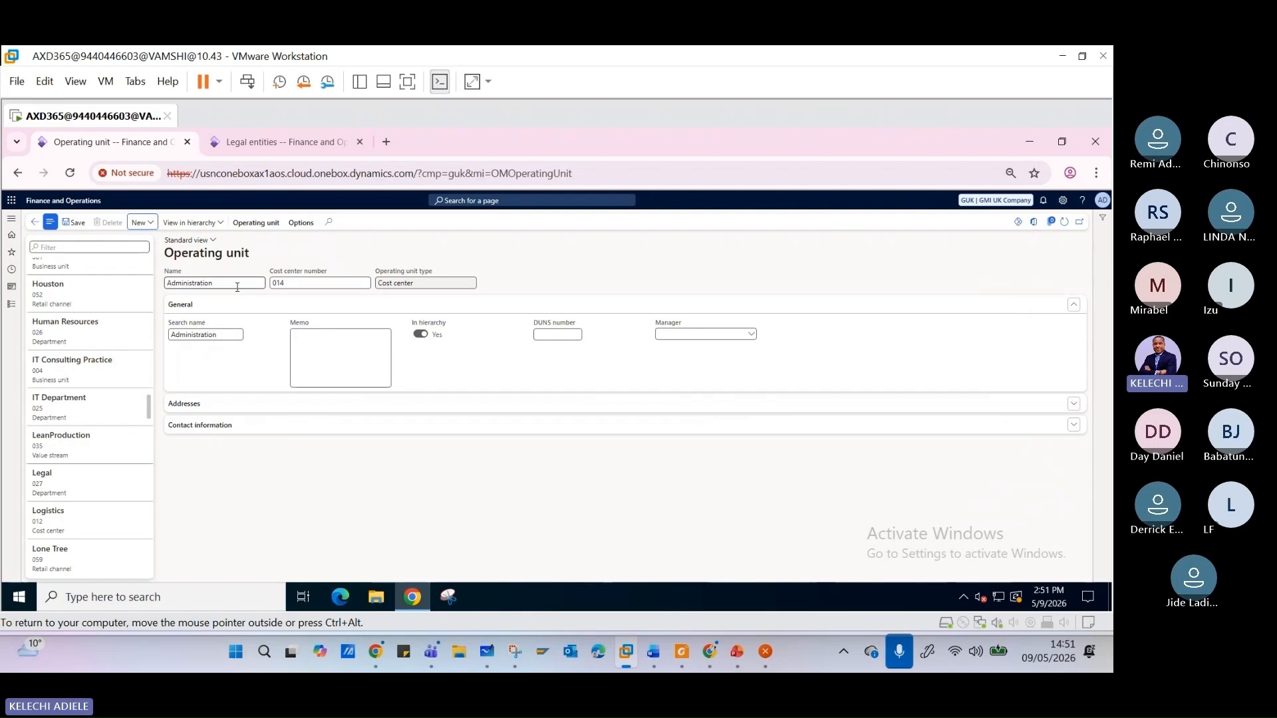
- Create an operating unit of type Business unit named "GUK- Sales" with business unit number GUK-SAL1
left_click(140, 226)
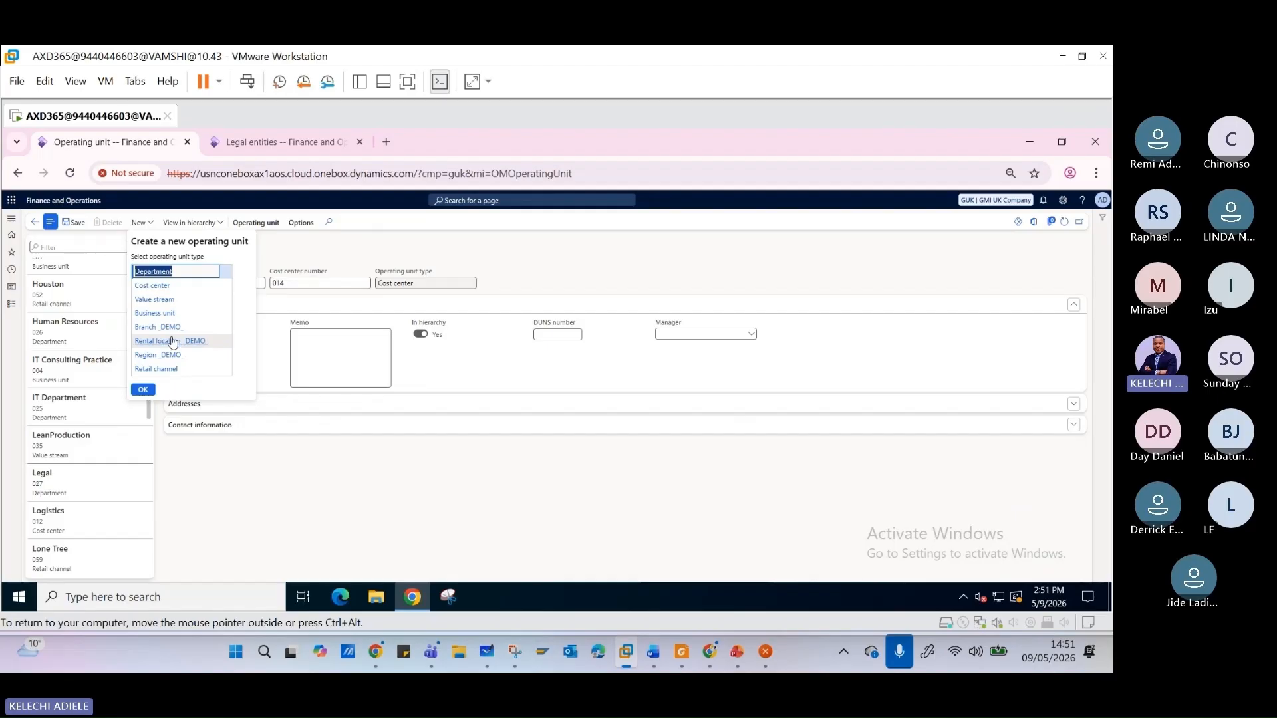
left_click(155, 318)
left_click(143, 390)
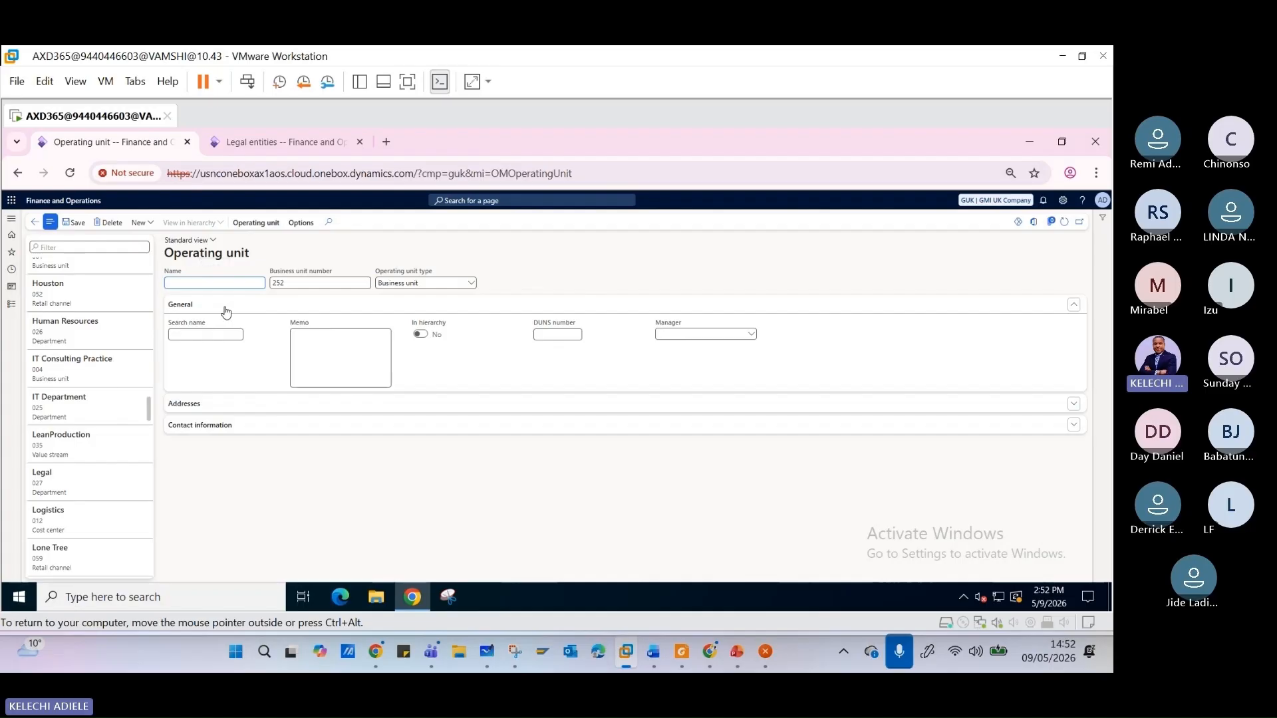
type("\\")
type("Se")
- Check the Addresses section of the GUK- Sales business unit, and save the record
left_click(1073, 405)
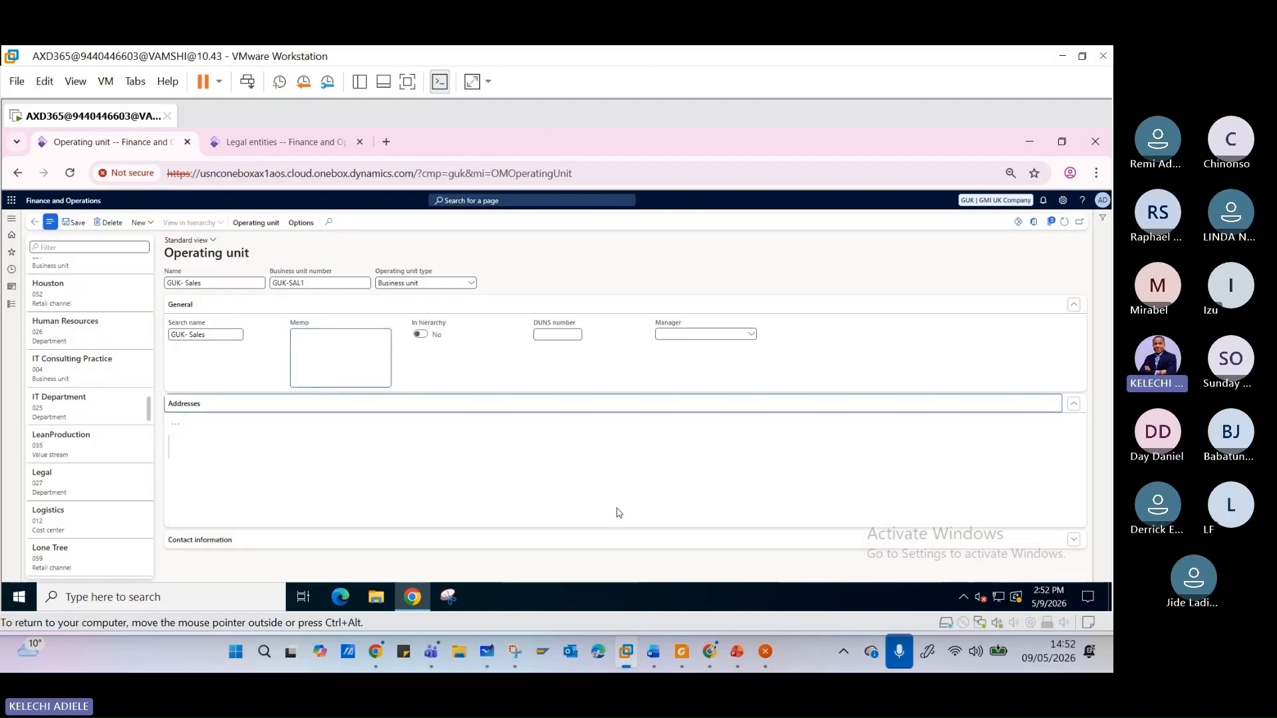
left_click(1065, 410)
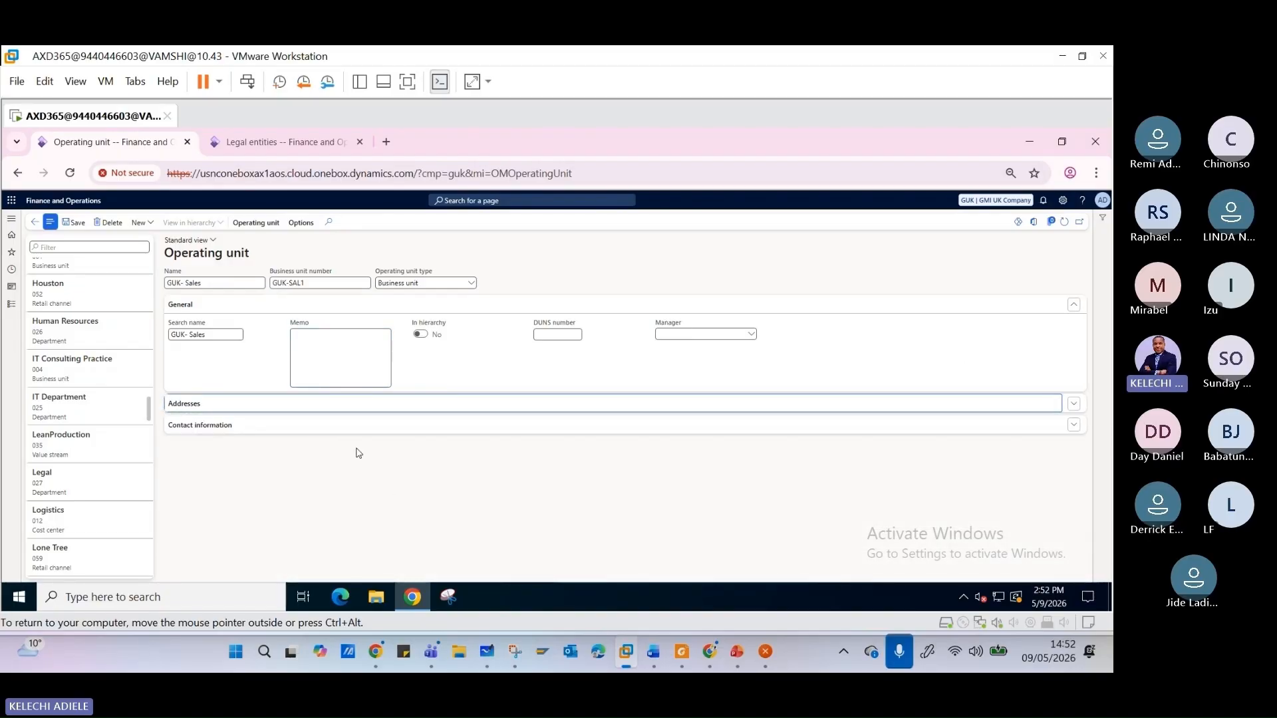
left_click(74, 223)
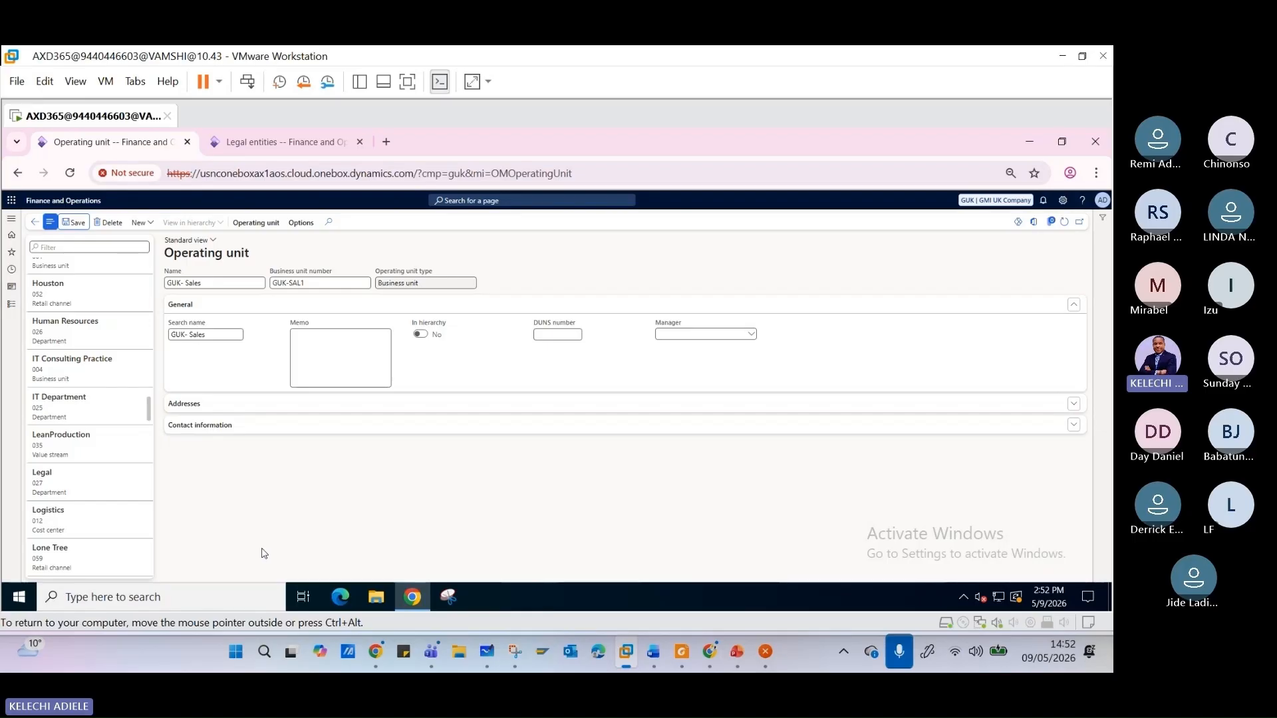
scroll(110, 346, "up", 15)
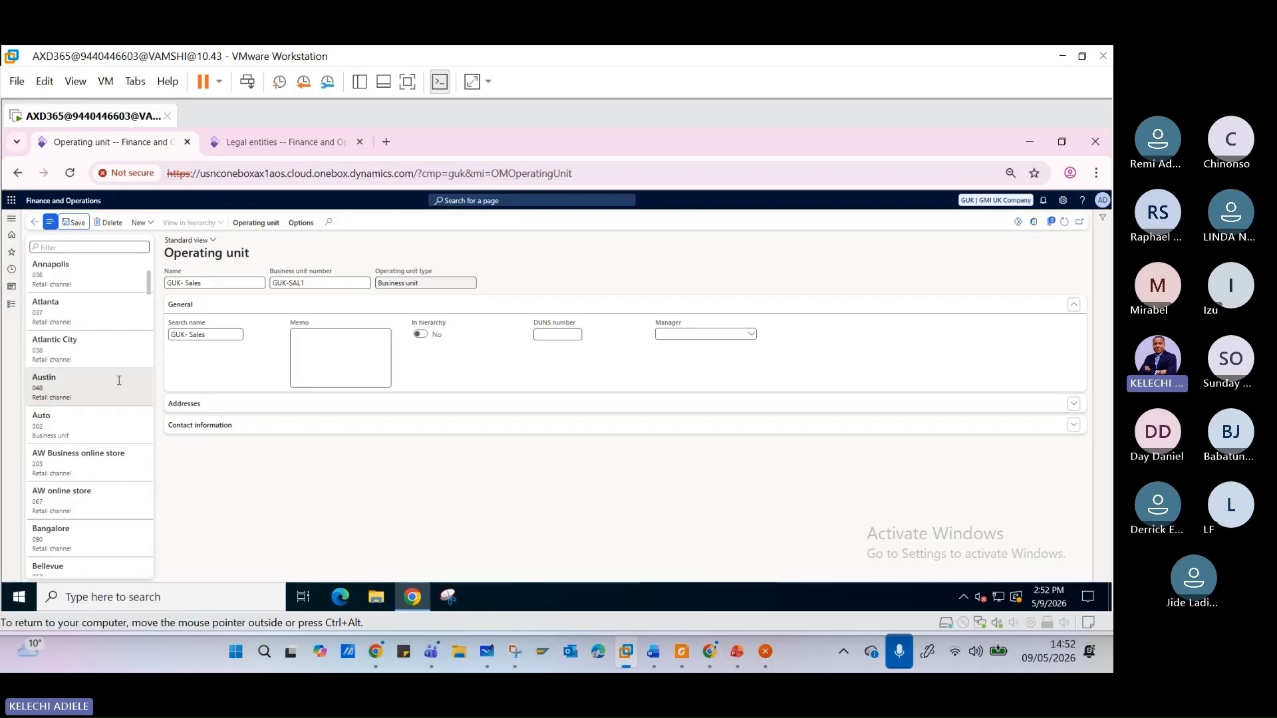
scroll(119, 380, "up", 3)
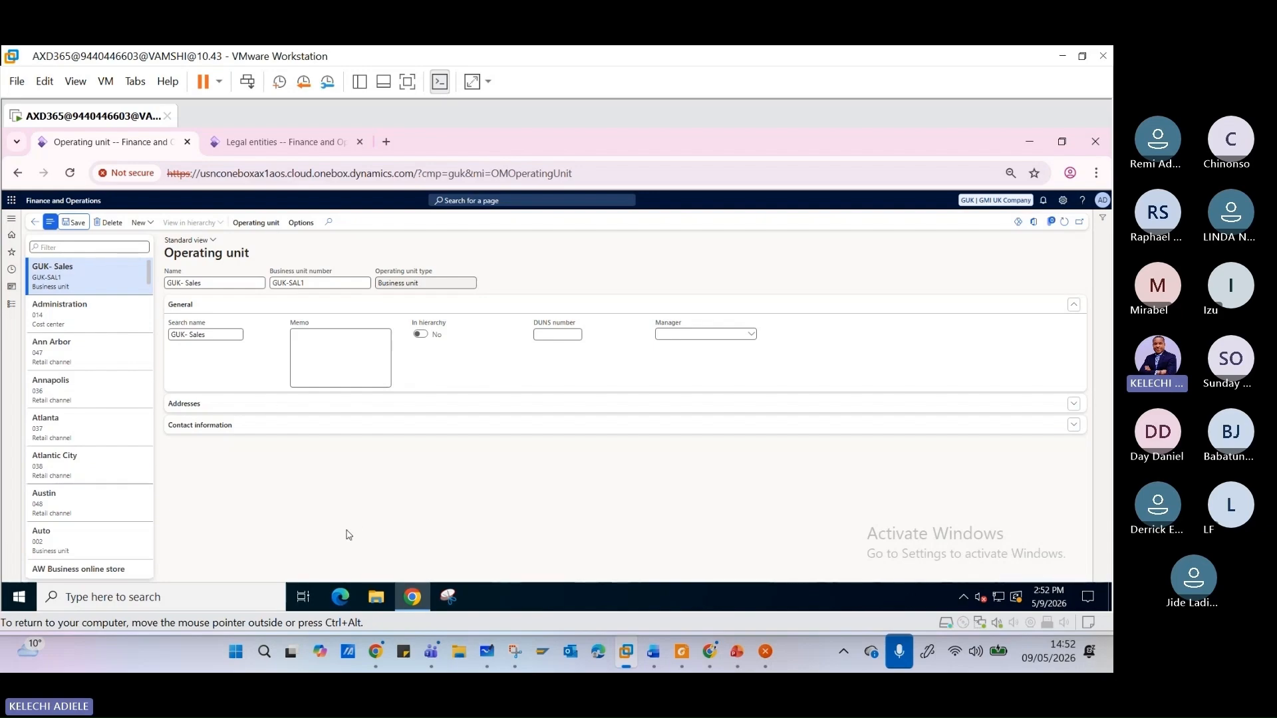
- Open the Organization hierarchies page, review the allowed organization types of the Auto - Business Unit hierarchy, and leave the page
left_click(15, 310)
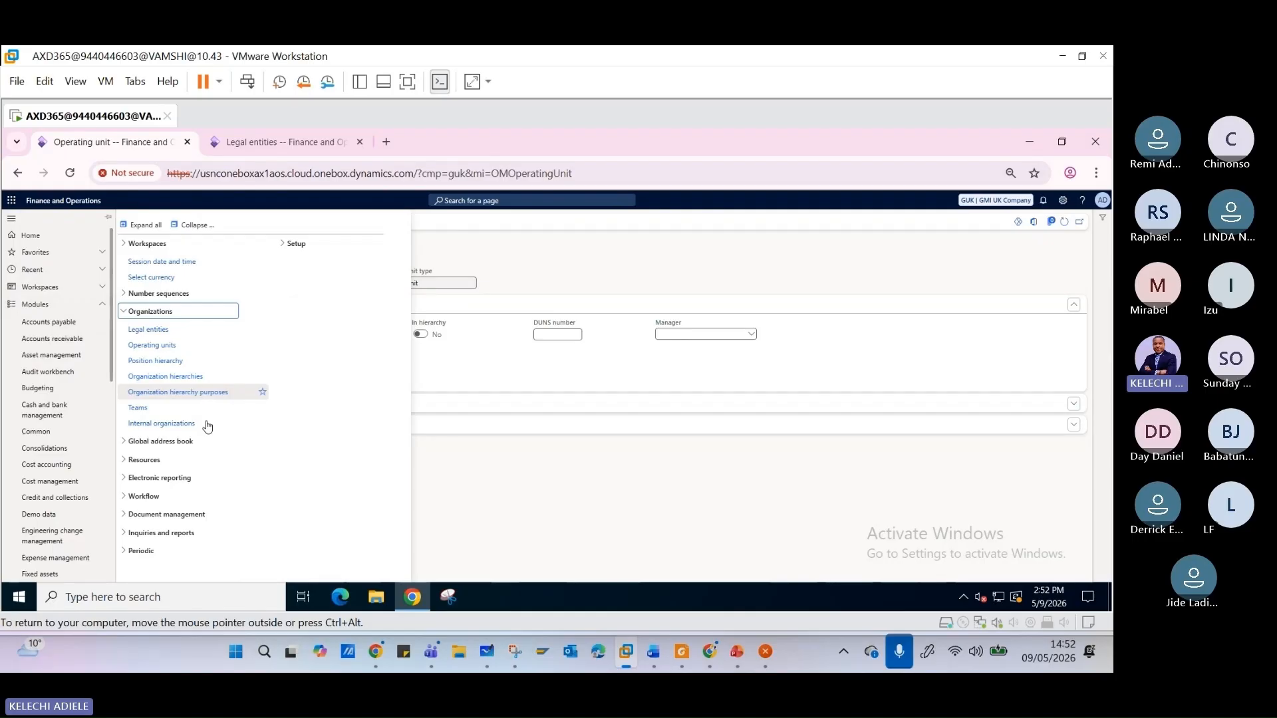
left_click(183, 378)
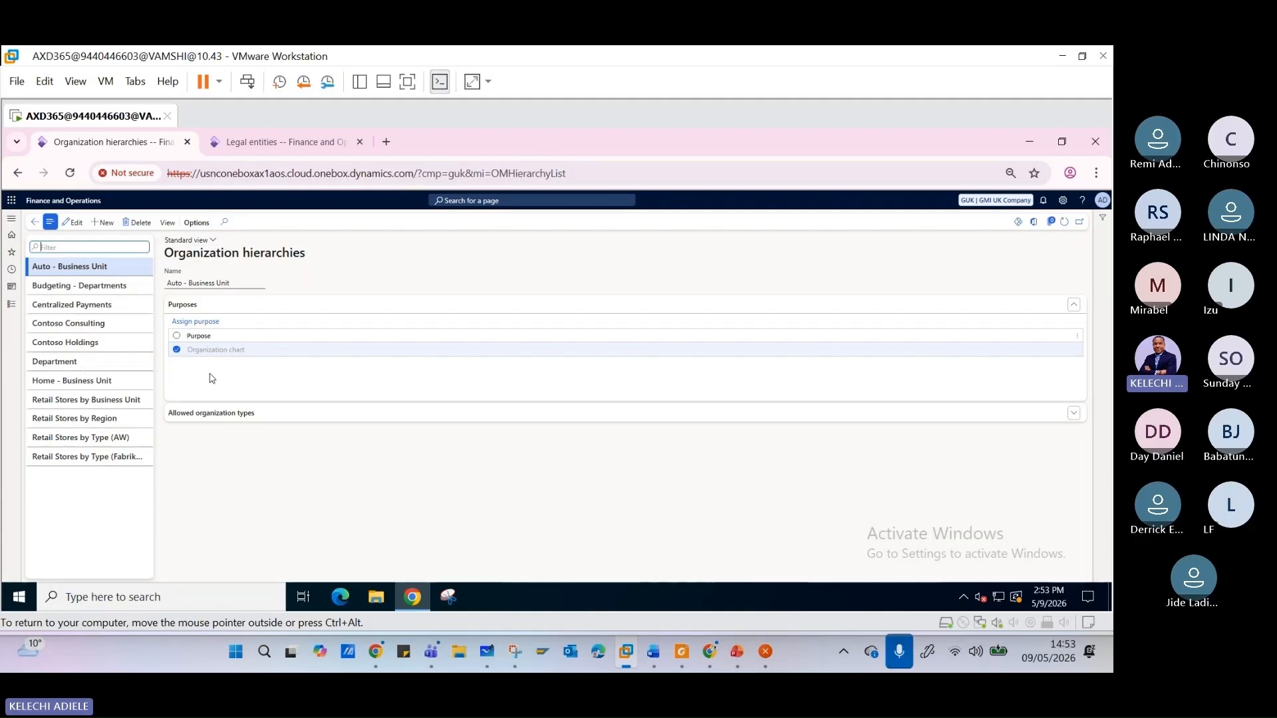
left_click(1038, 418)
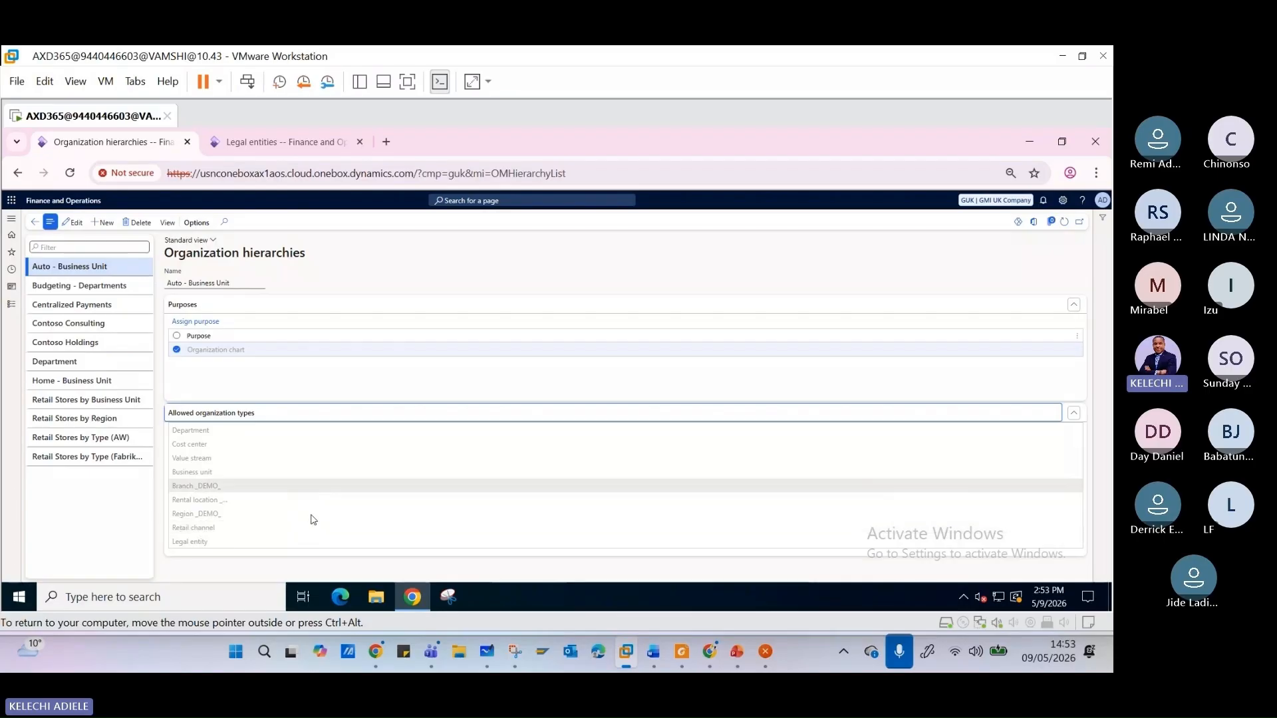
left_click(34, 223)
left_click(11, 305)
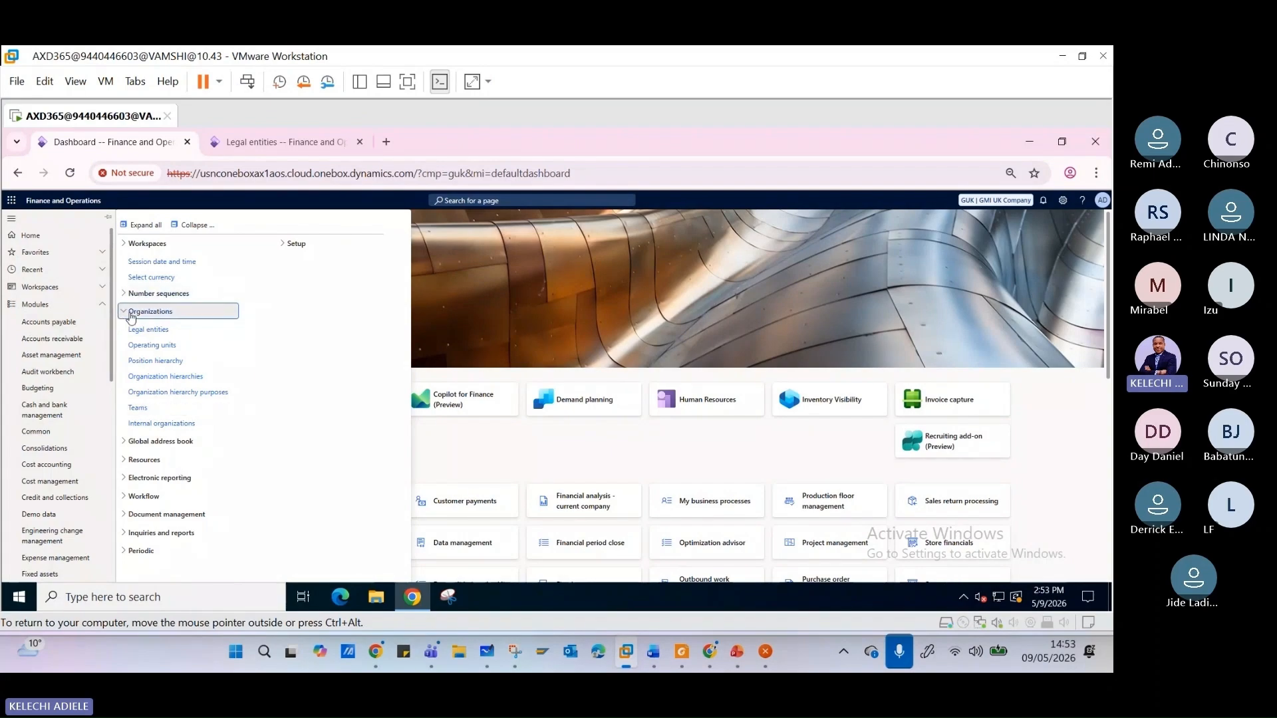
left_click(124, 314)
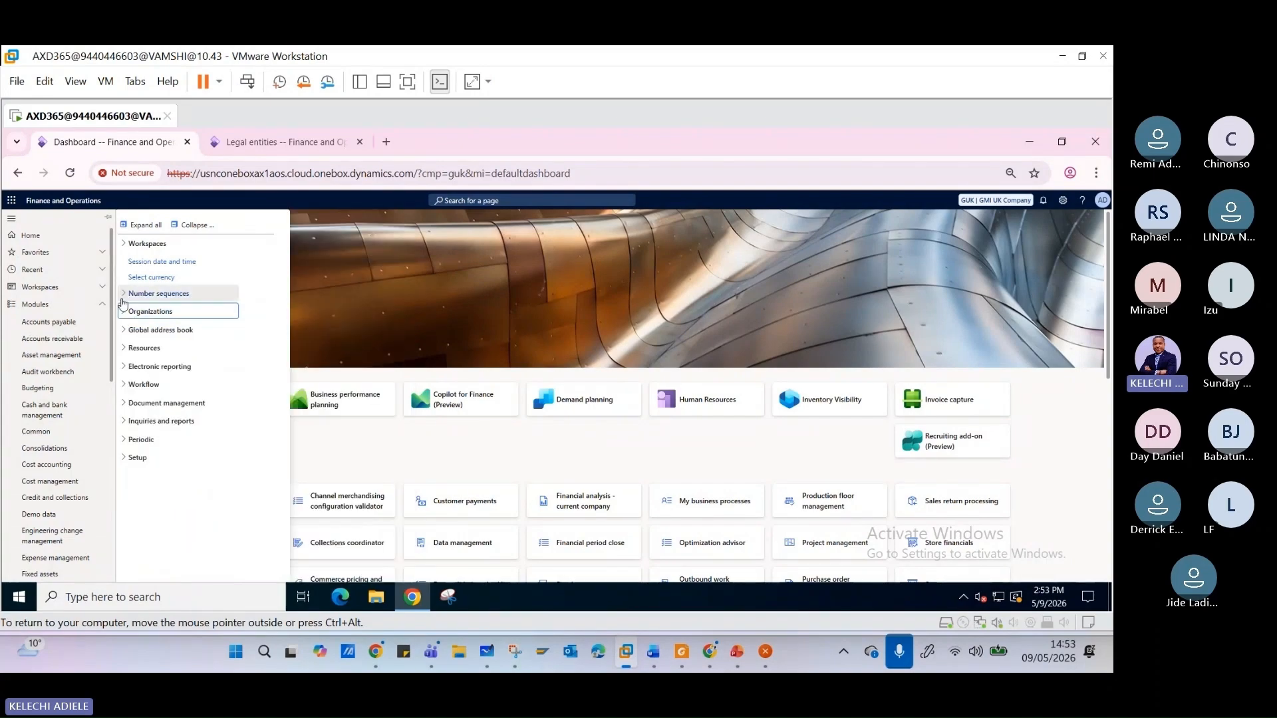
left_click(125, 246)
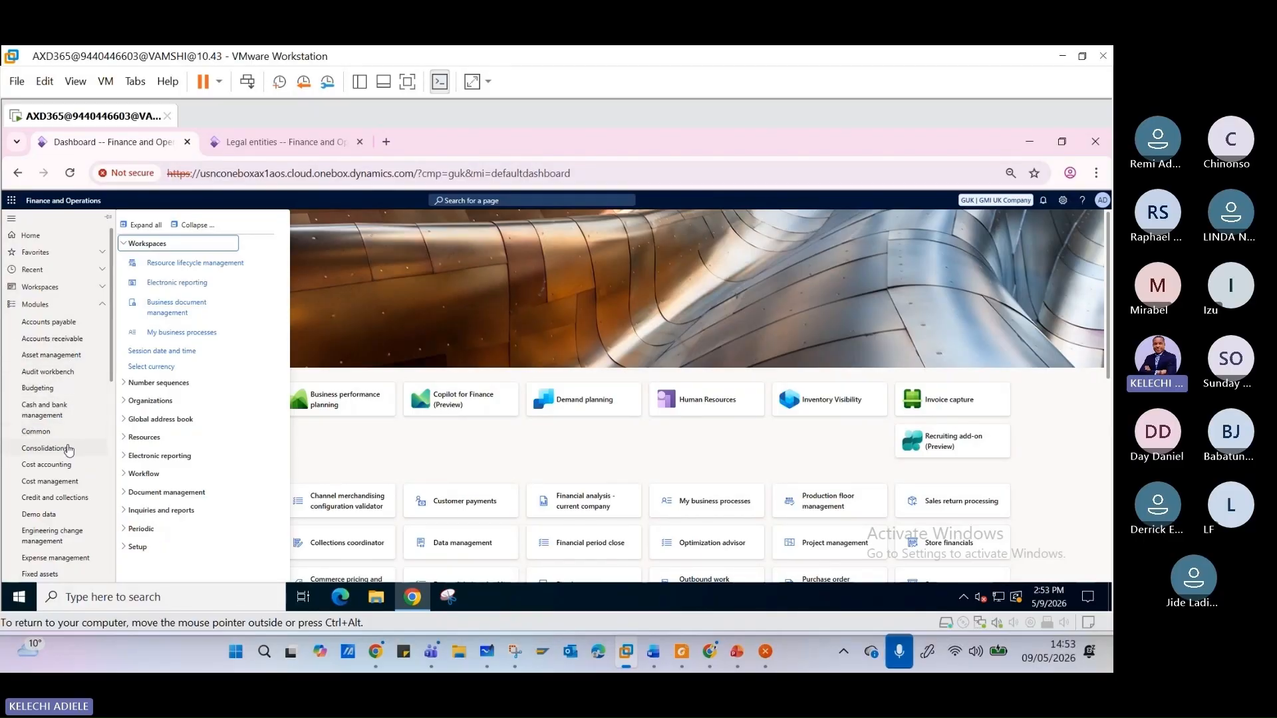
scroll(69, 451, "down", 1)
scroll(66, 474, "down", 2)
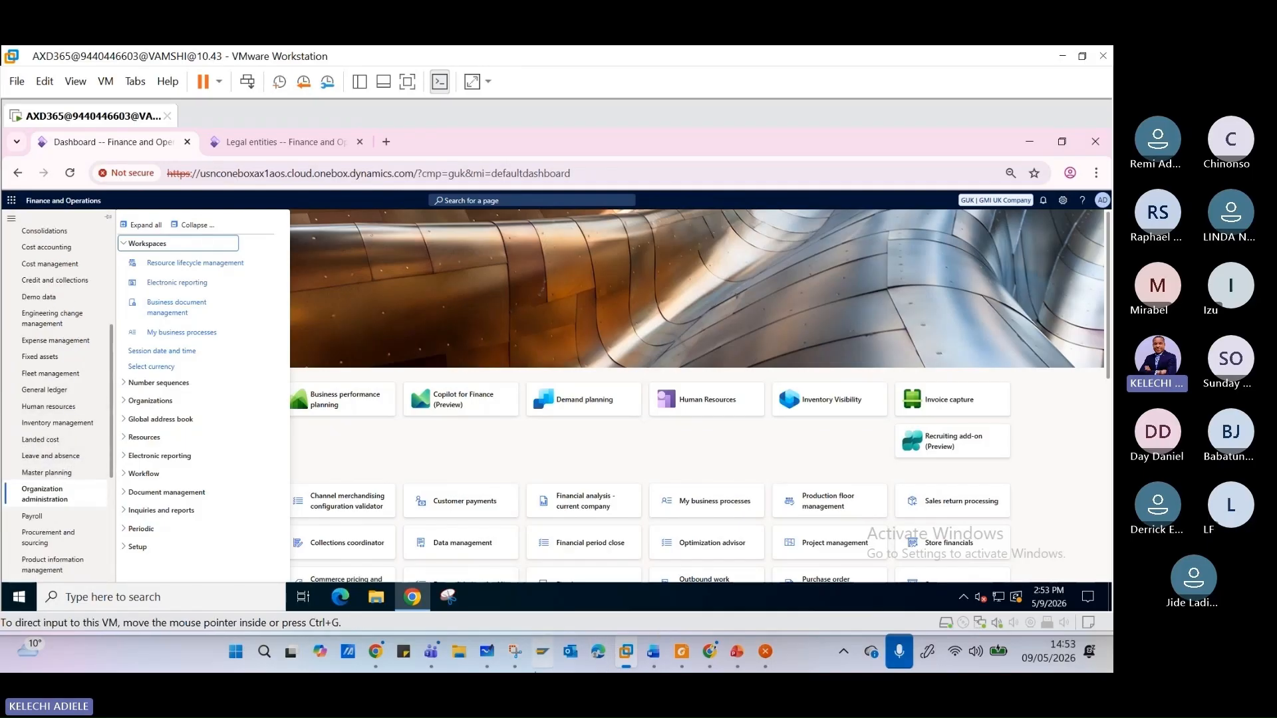
- Switch to PowerPoint, go to the General Ledger Structure title slide (slide 206), and start the slide show from it
left_click(711, 661)
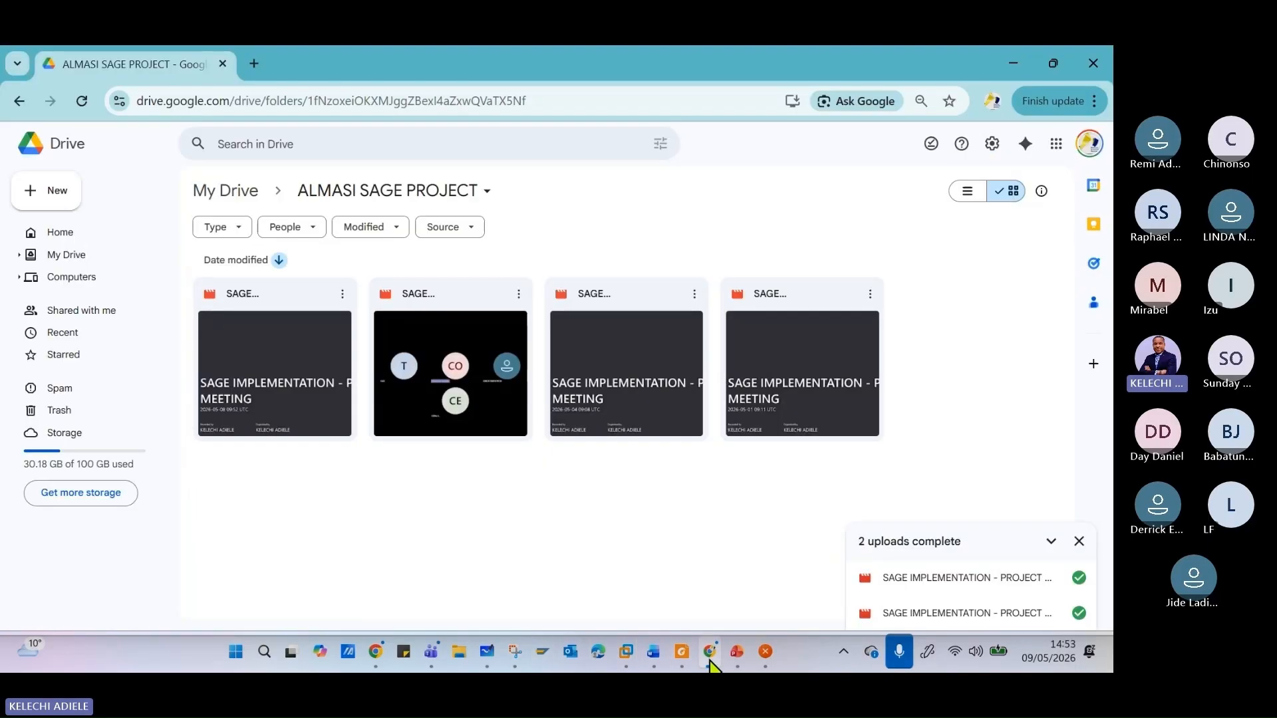
left_click(710, 660)
left_click(737, 653)
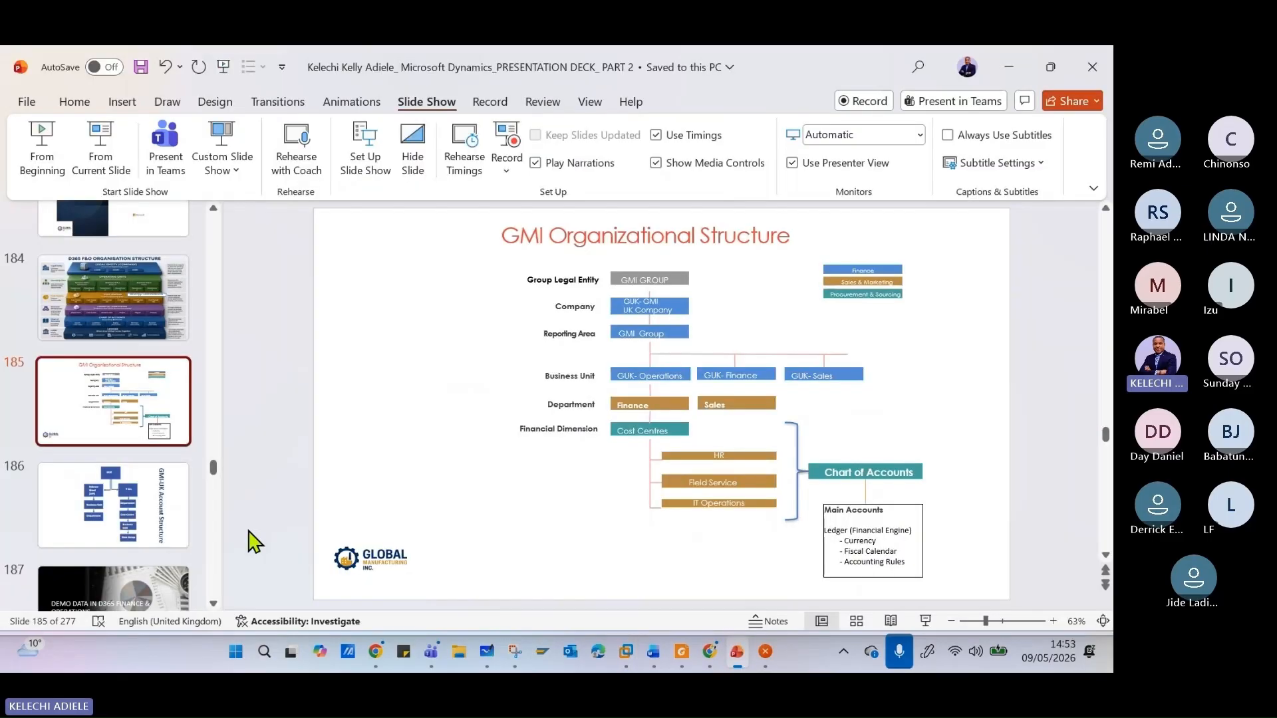
scroll(144, 496, "down", 9)
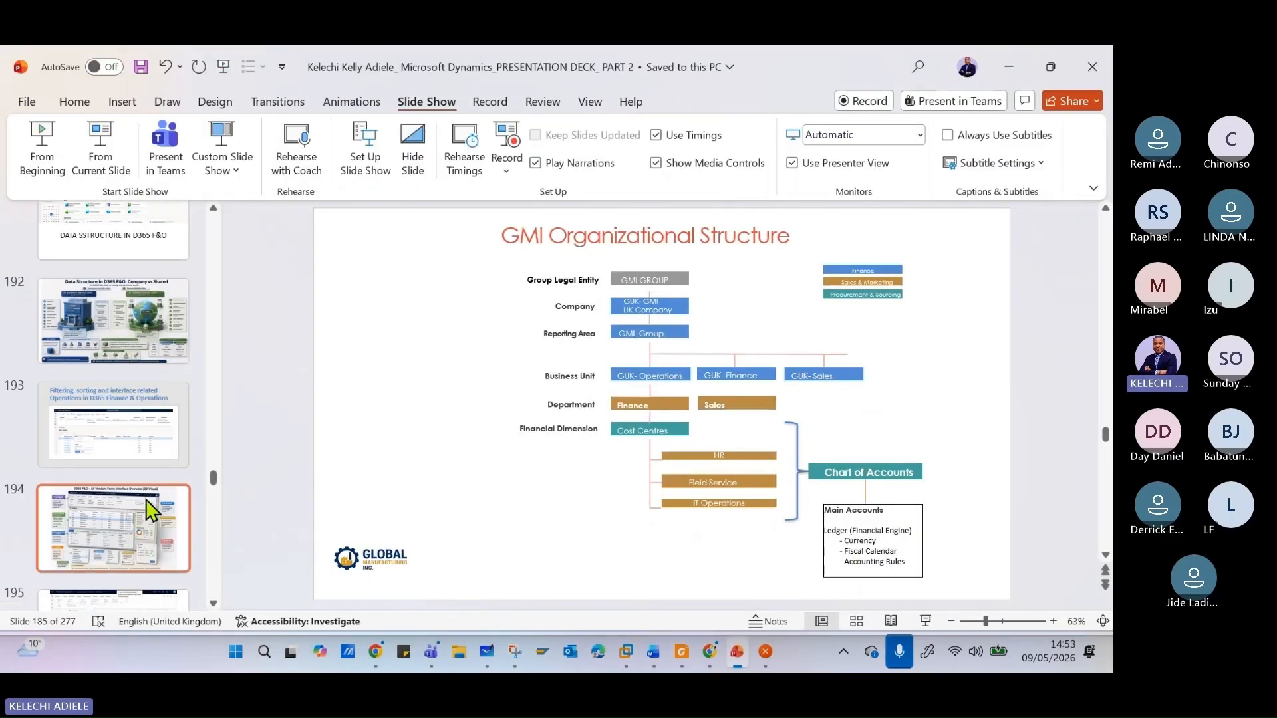
scroll(151, 511, "down", 5)
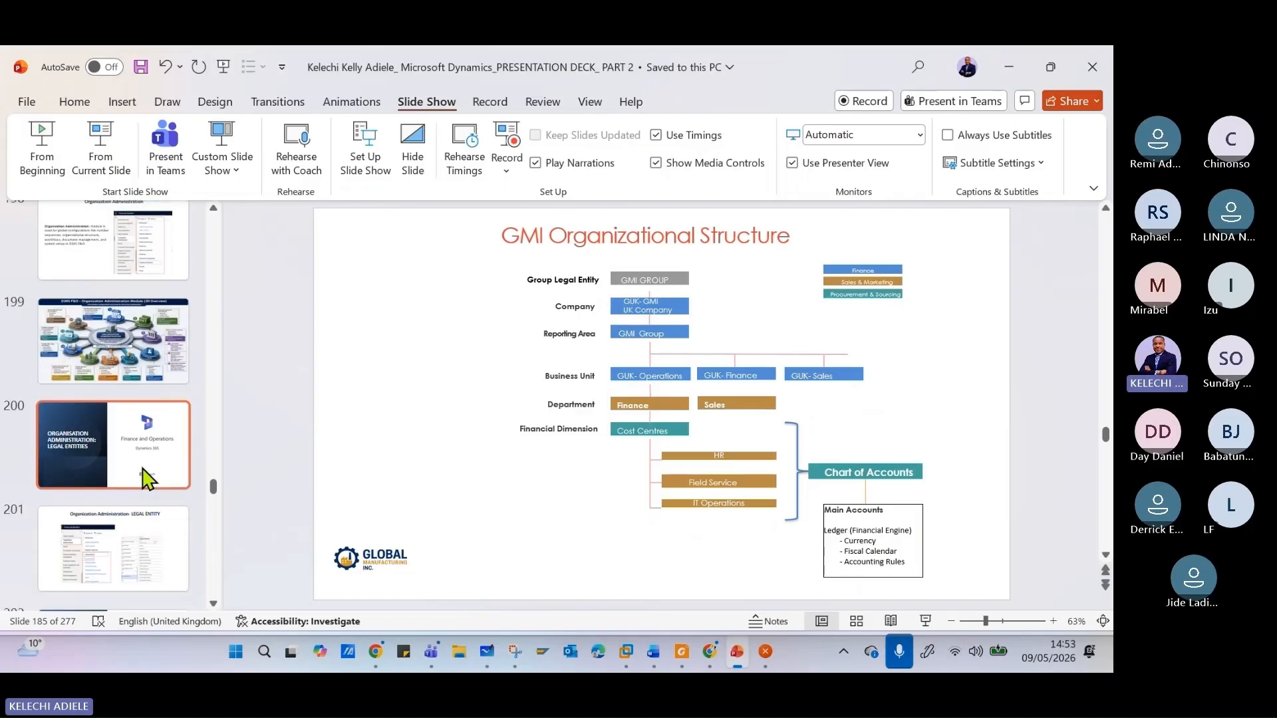
scroll(148, 488, "down", 2)
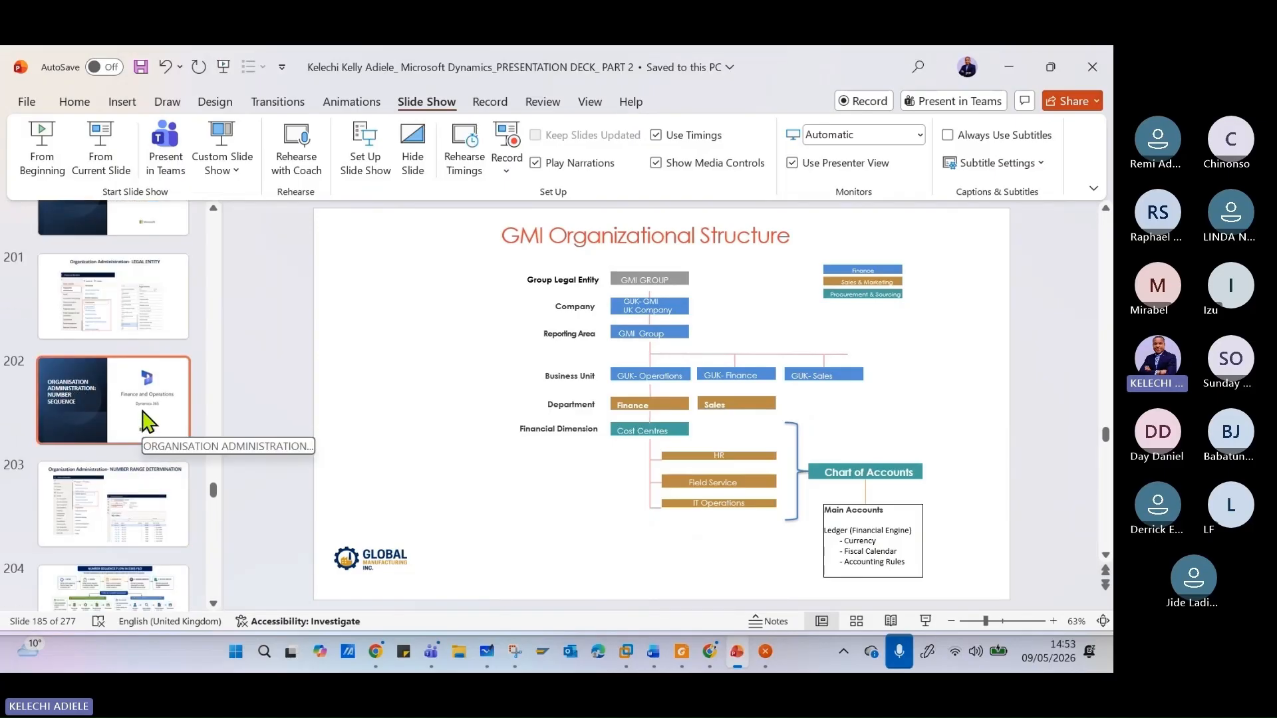
scroll(144, 425, "down", 2)
scroll(147, 459, "down", 2)
left_click(148, 442)
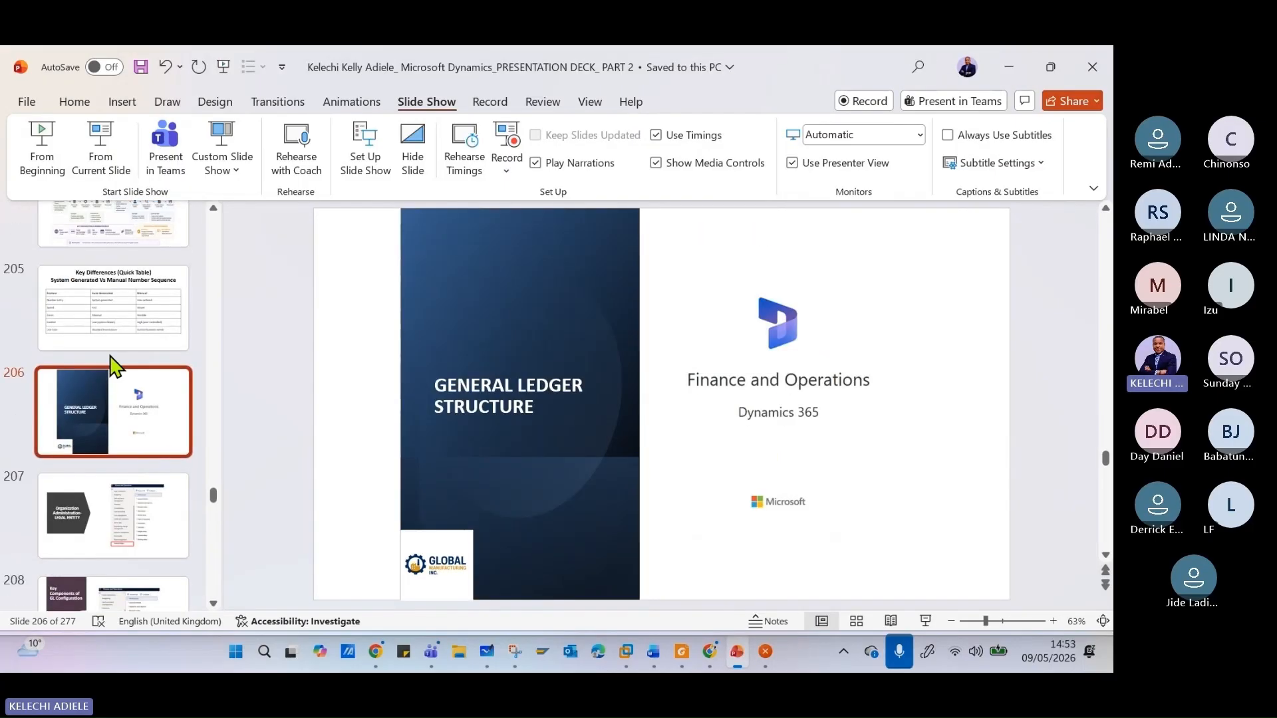
left_click(101, 172)
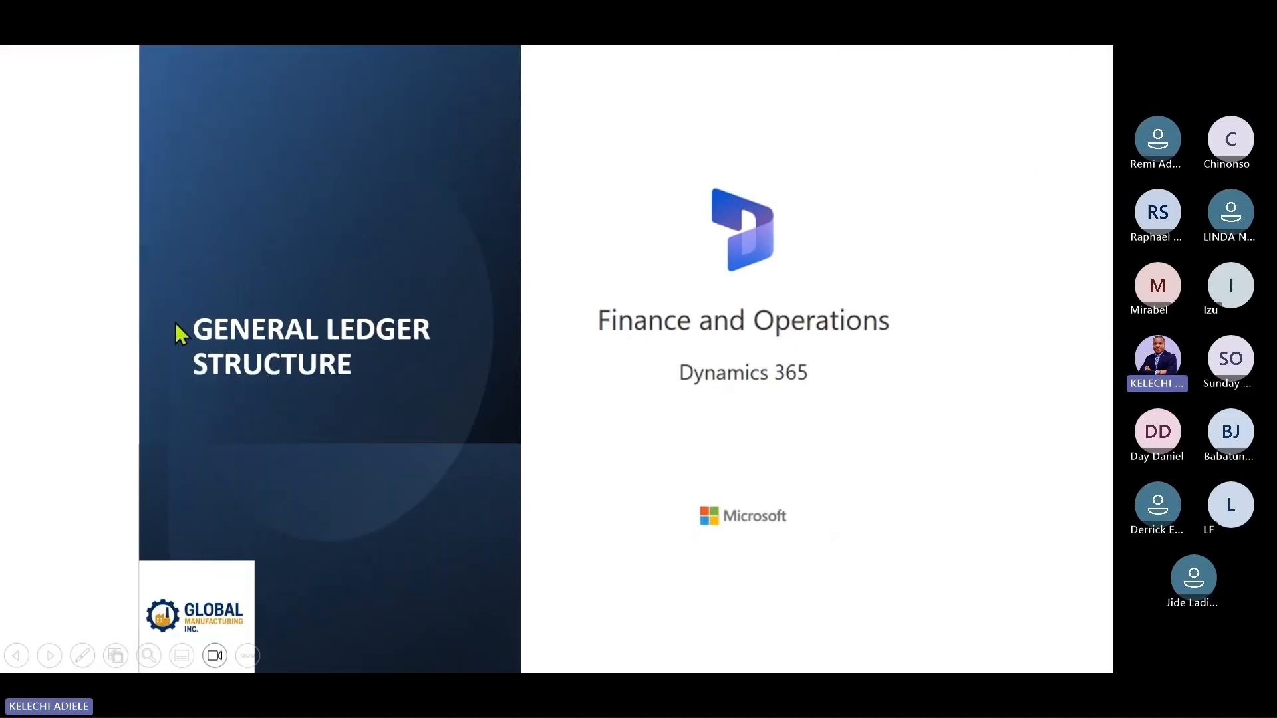